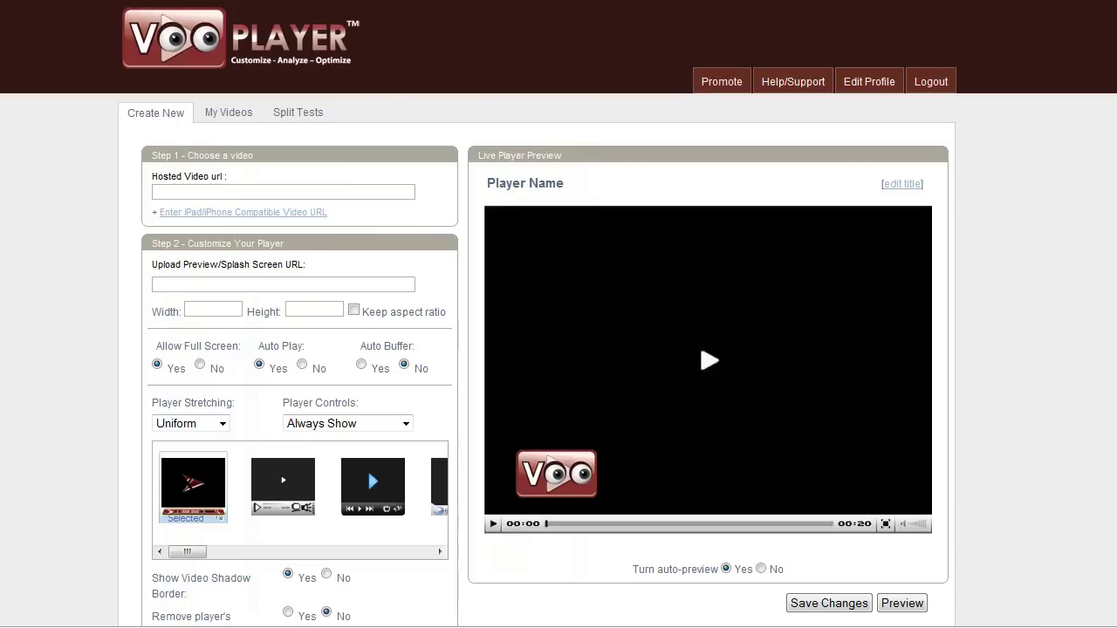
Copy the hosted video URL ending in amazonaws.com/week5/Lip_Crinkle_Smoother.flv and paste it as the player's video source
key("alt+Tab")
left_click_drag(655, 219, 177, 208)
left_click(113, 244)
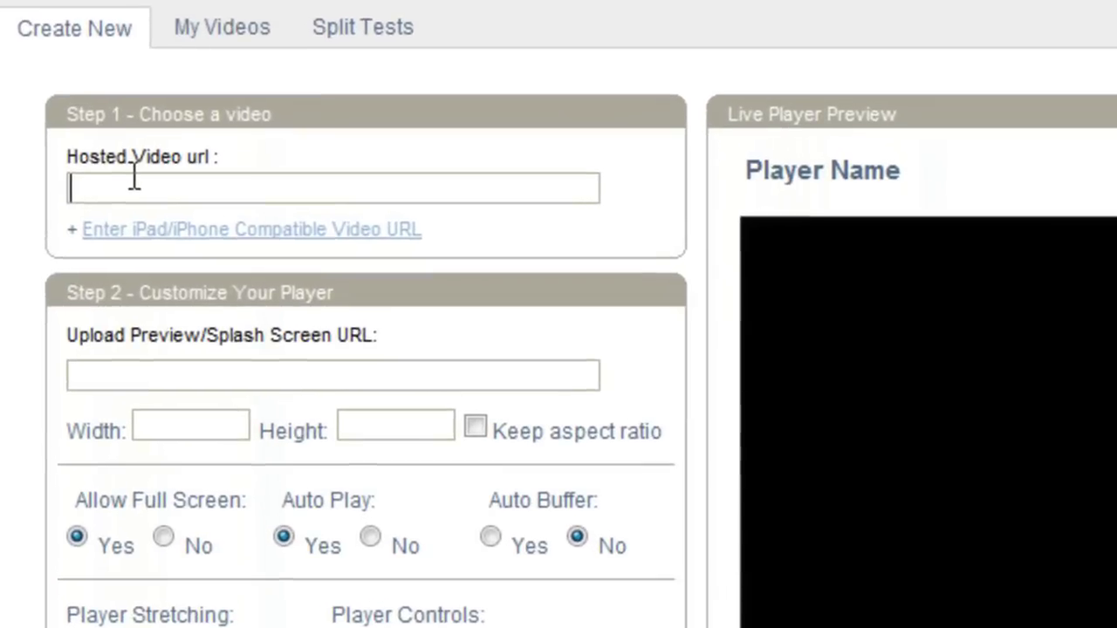
key("ctrl+v")
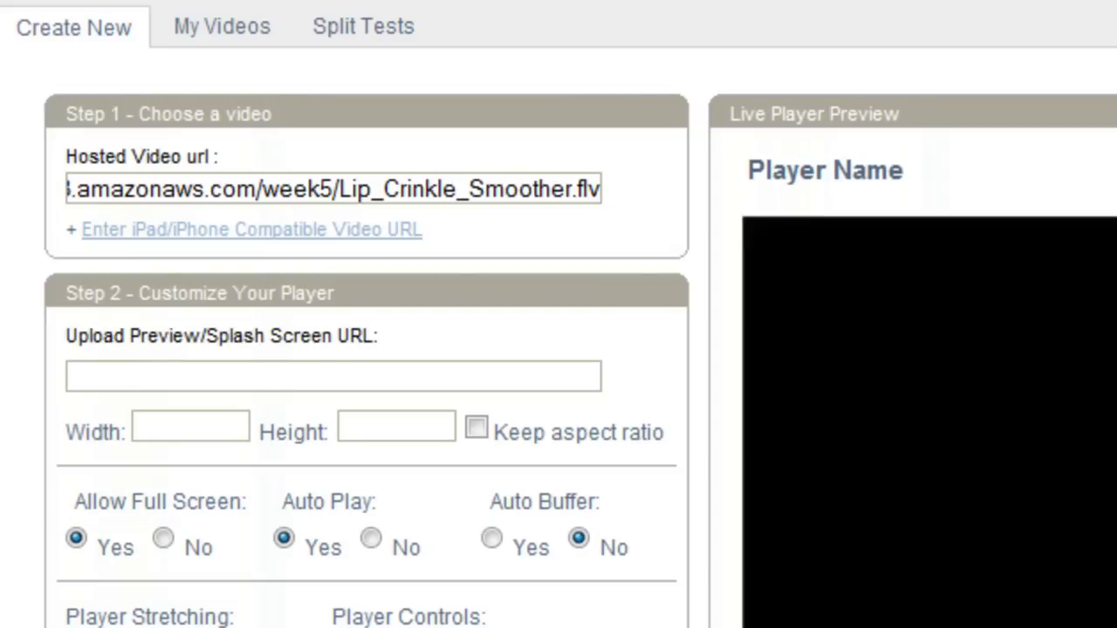
Copy the image URL facefitness.s3.amazonaws.com/week5/wk5_3.jpg and paste it as the preview/splash screen URL
key("alt+Tab")
left_click(914, 286)
left_click_drag(913, 287, 96, 291)
key("ctrl+c")
left_click(119, 365)
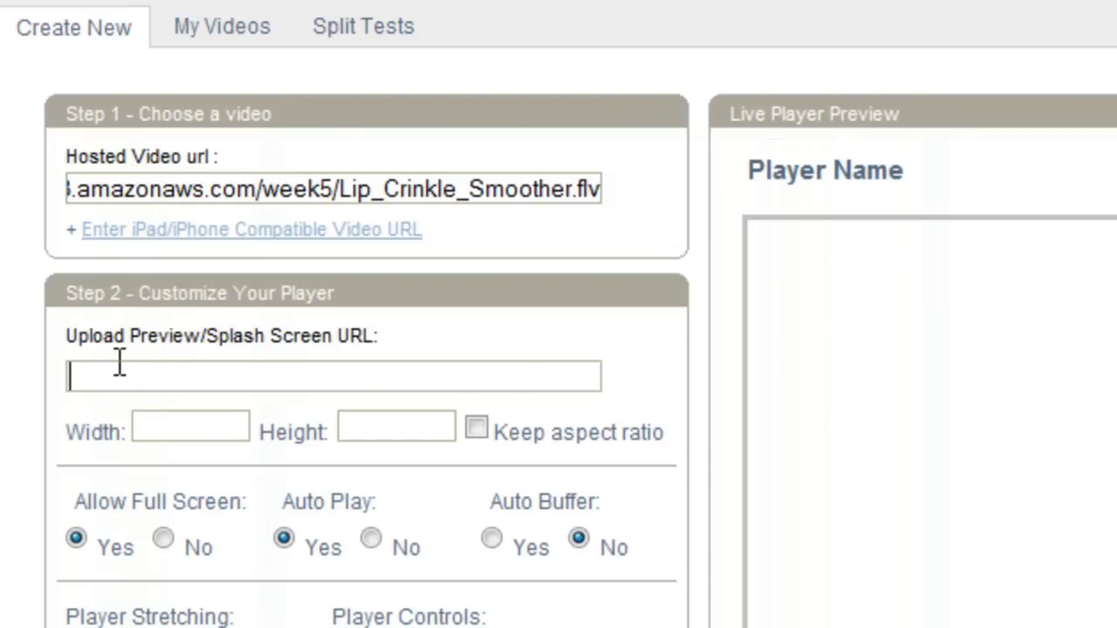
key("ctrl+v")
Set the player's width to 600 and height to 400
left_click(184, 432)
type("6")
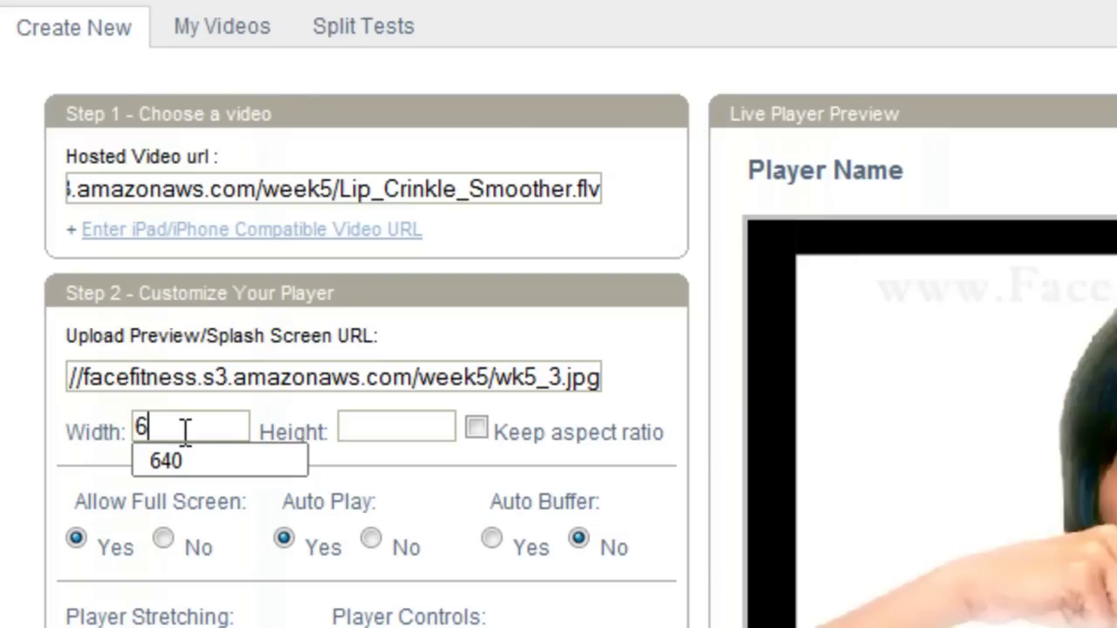
type("00")
key("Tab")
type("400")
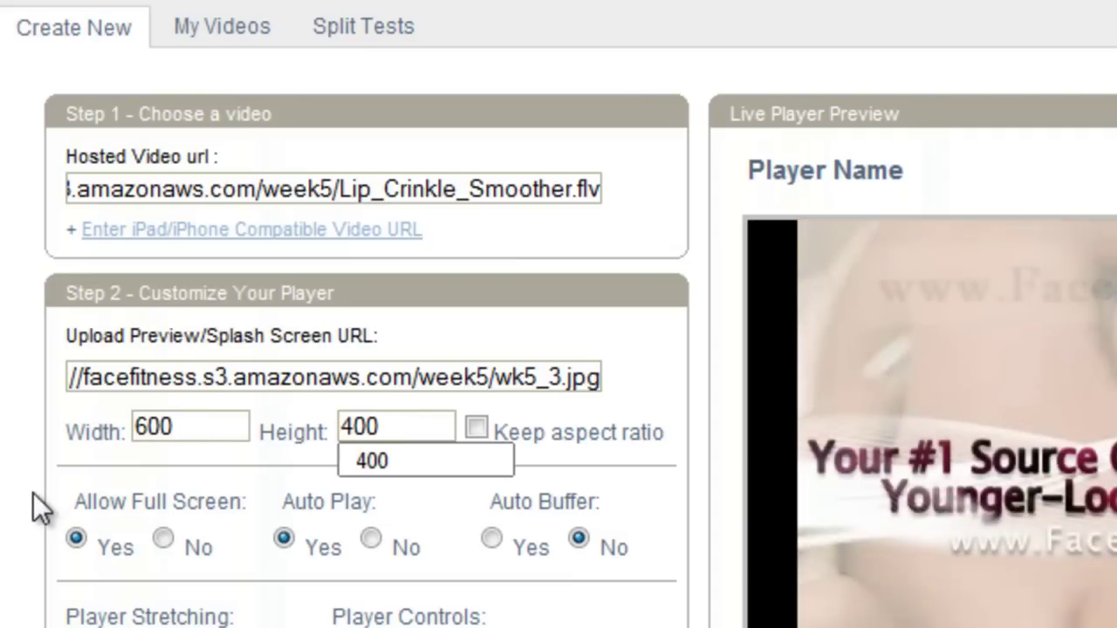
Disable auto play and full screen for the player
left_click(371, 539)
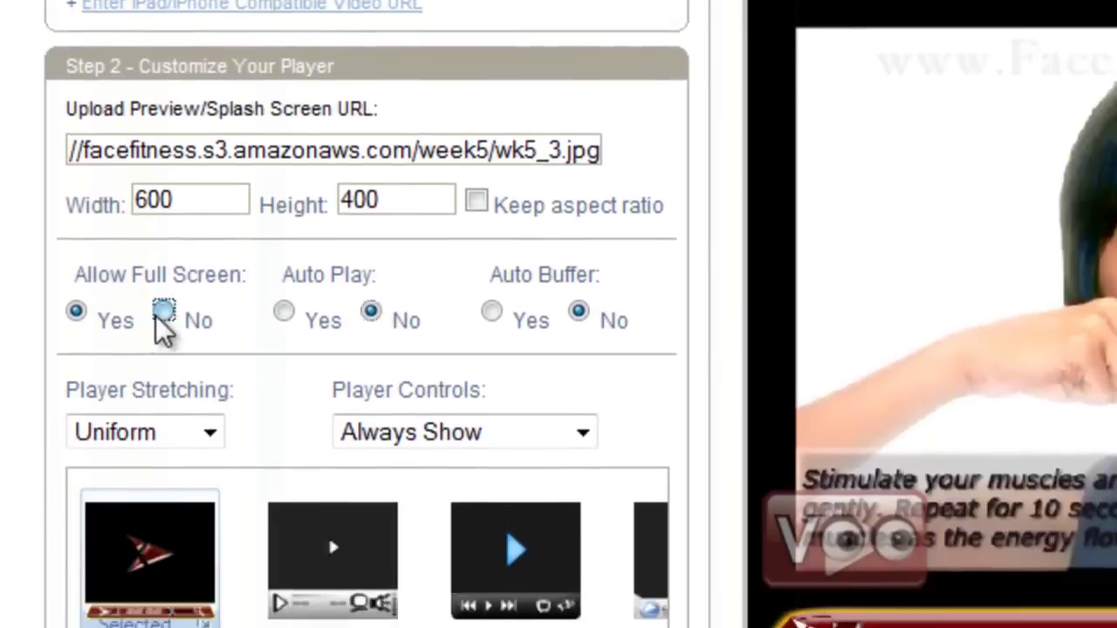
left_click(163, 539)
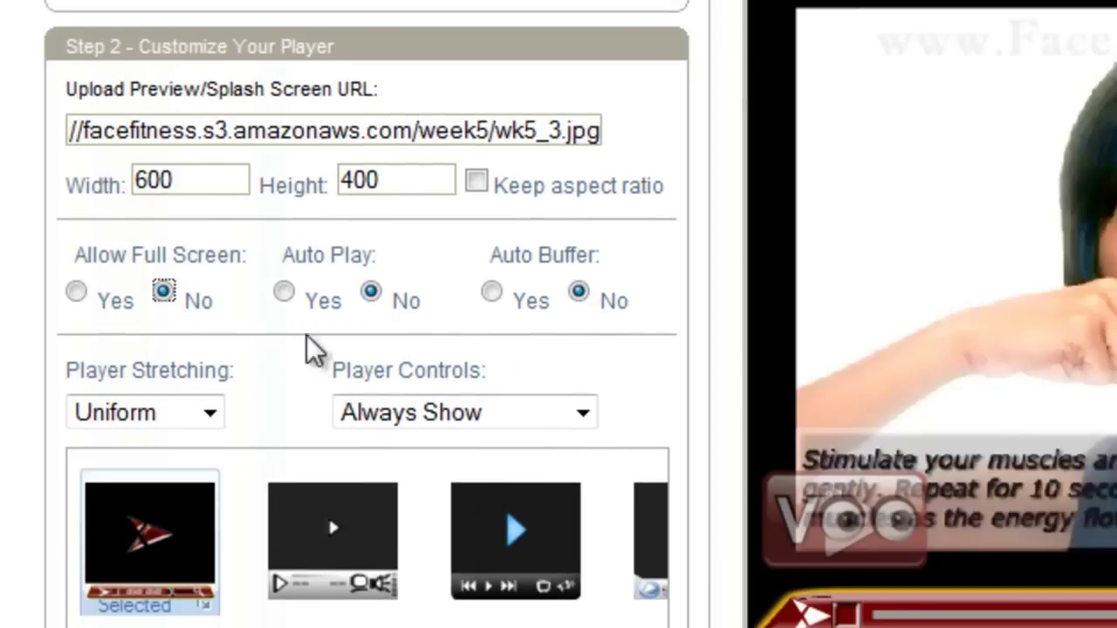
Set the player stretching to Exact-Fit and the player controls to Show on mouseover
scroll(29, 356, "down", 3)
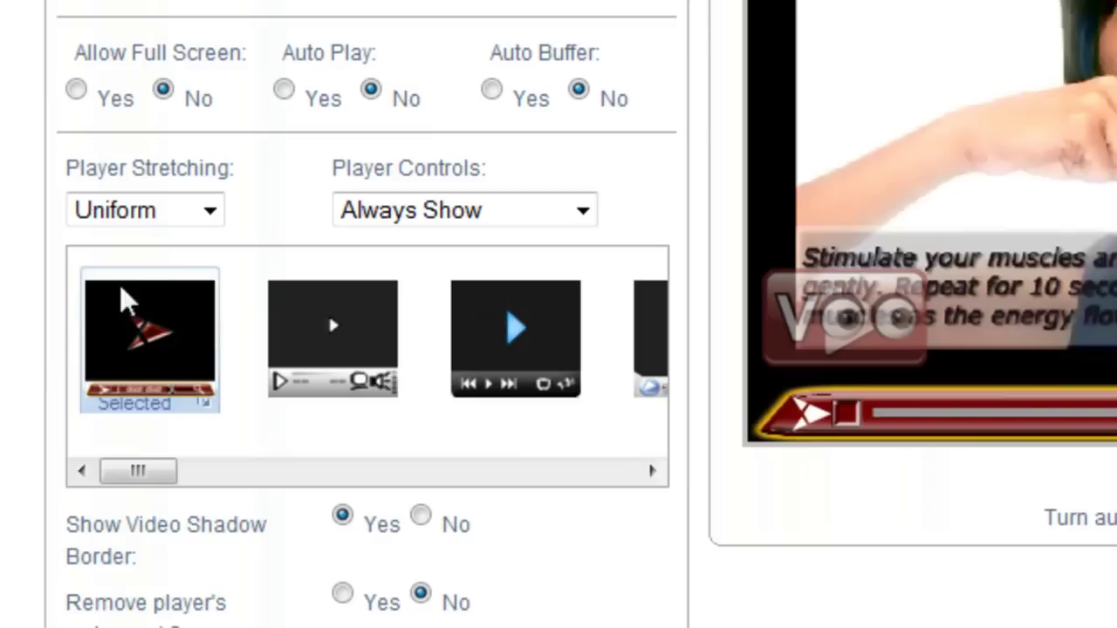
left_click(168, 220)
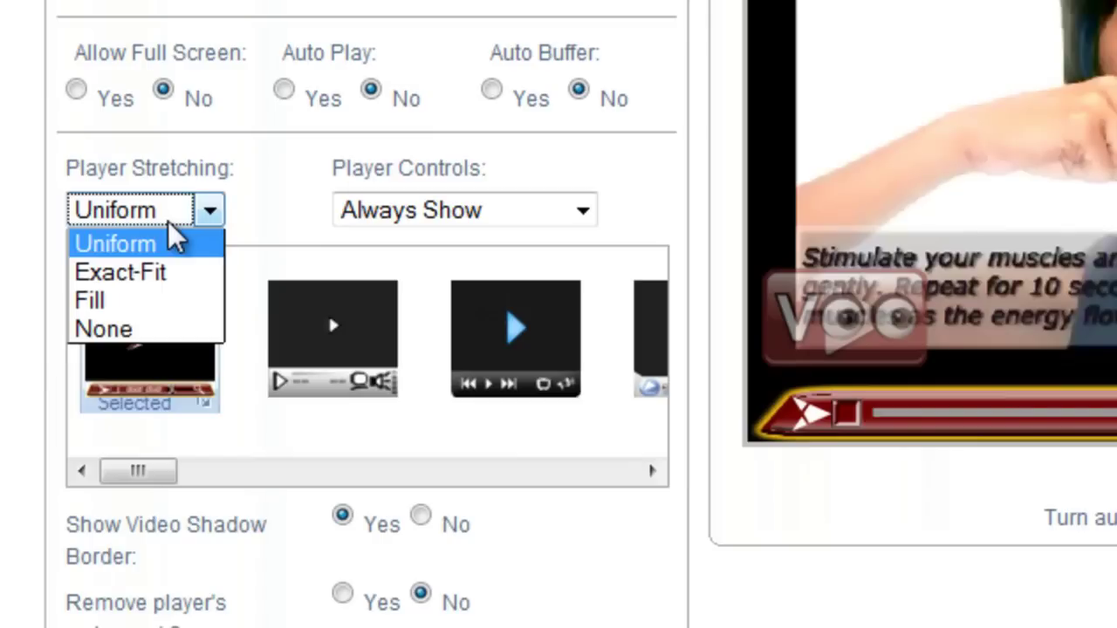
left_click(168, 281)
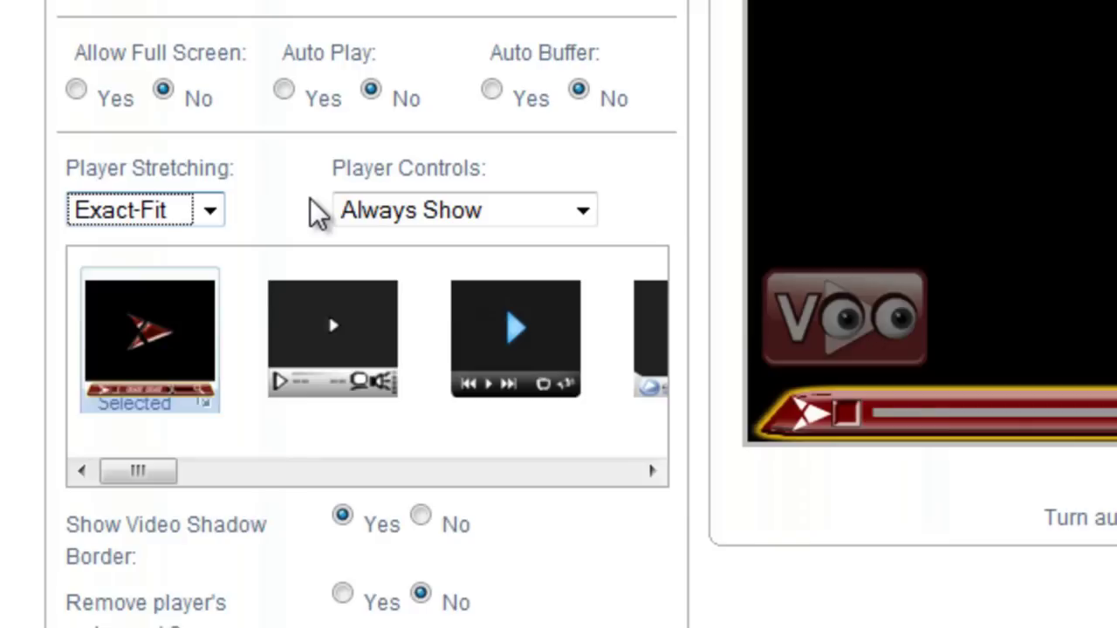
left_click(414, 213)
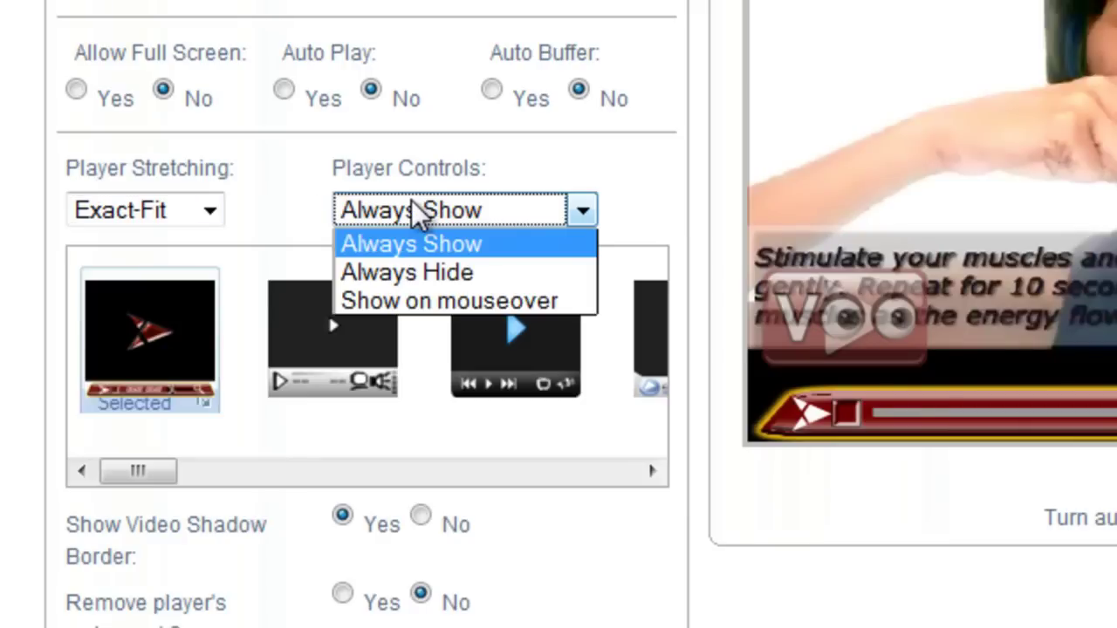
left_click(581, 302)
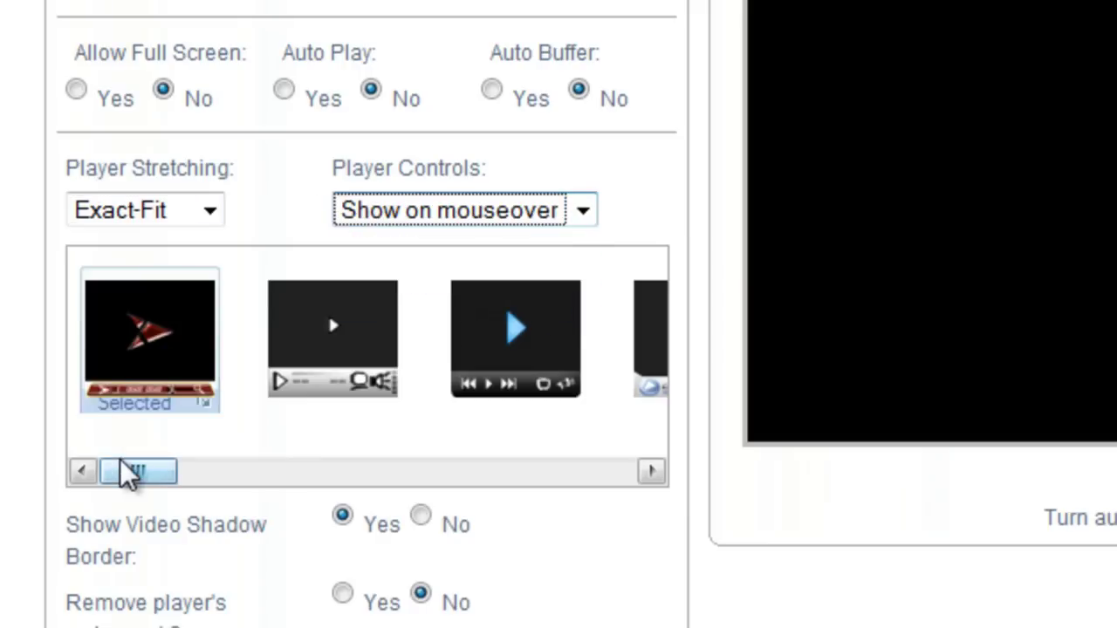
Choose the dark player skin with the pink control bar
left_click_drag(127, 474, 517, 476)
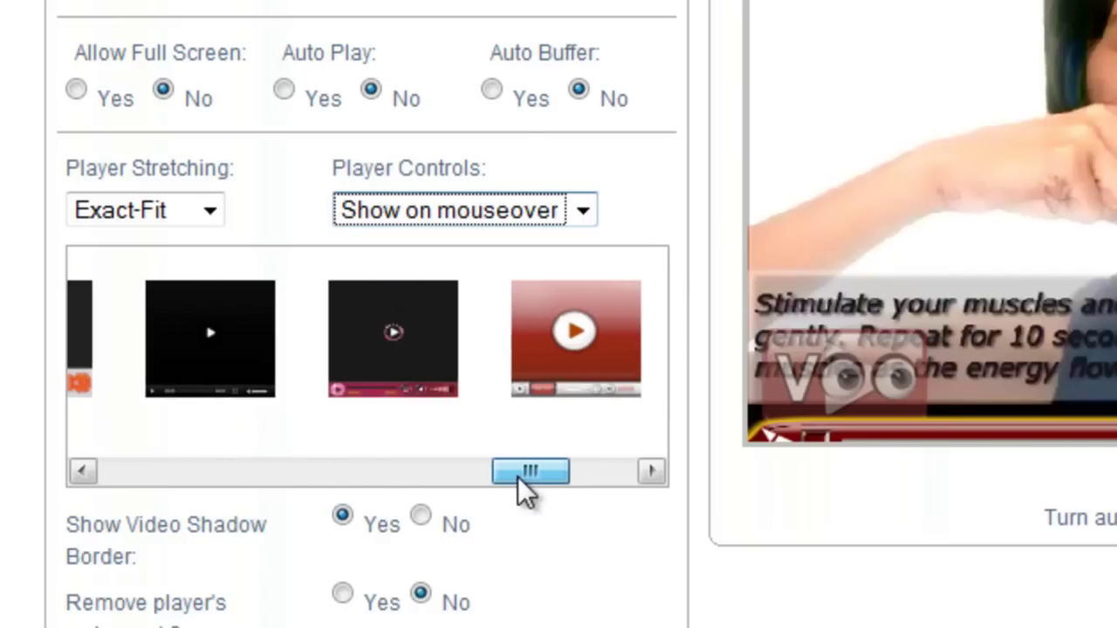
left_click(342, 335)
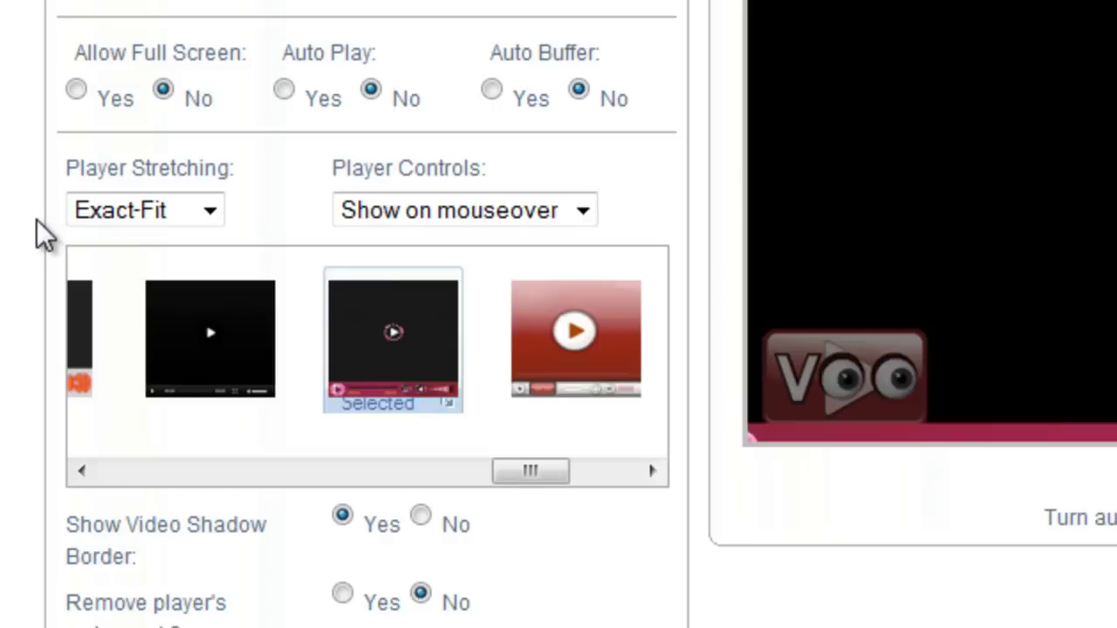
scroll(37, 229, "down", 2)
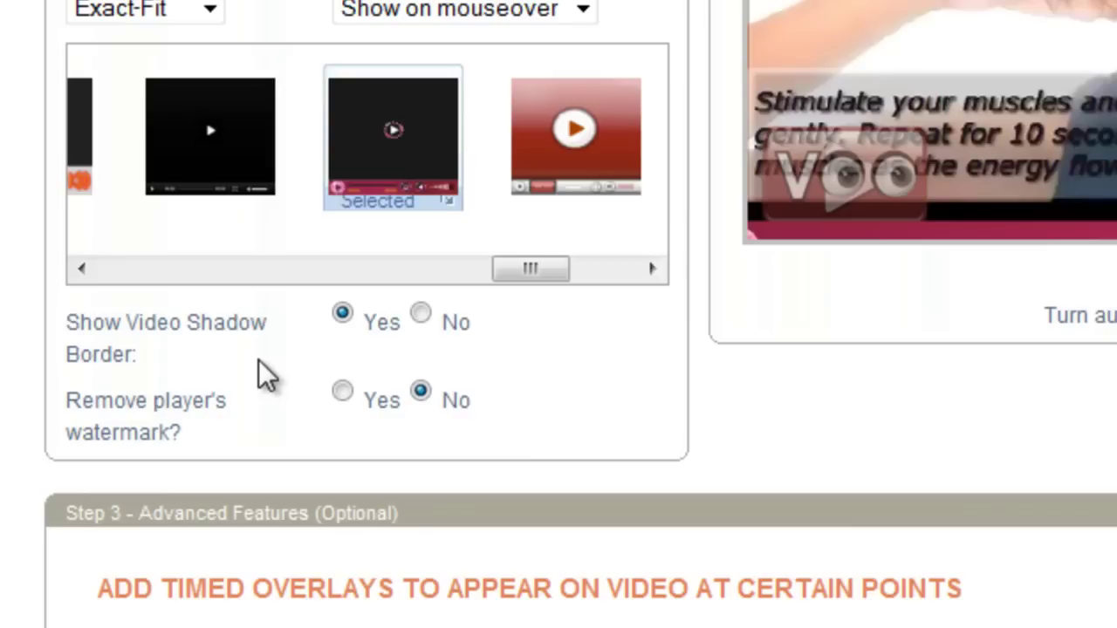
left_click(343, 393)
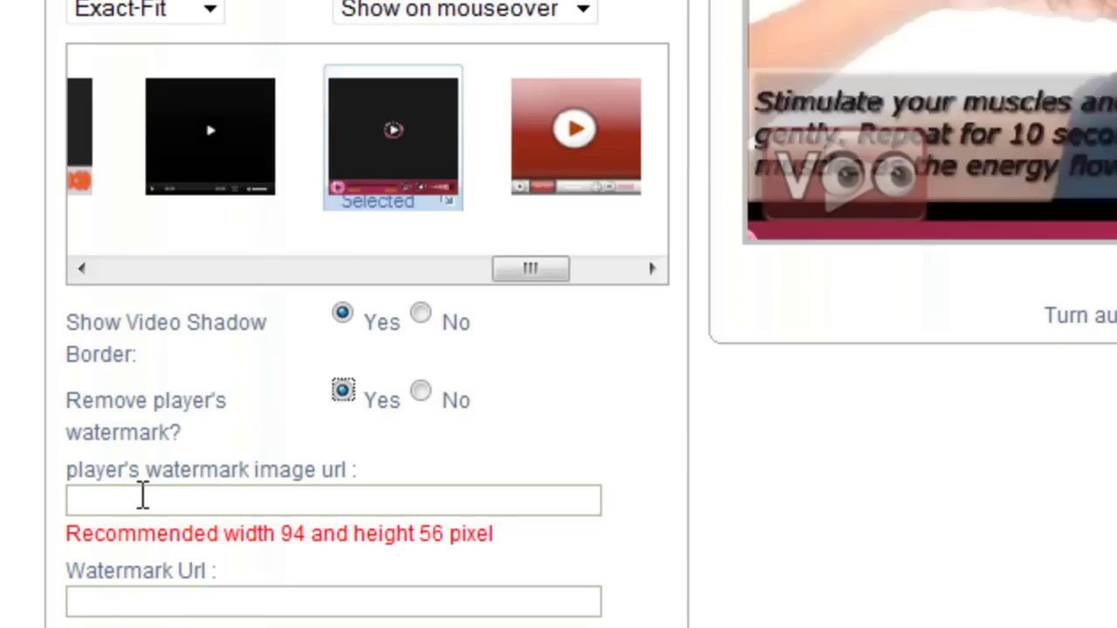
left_click(142, 496)
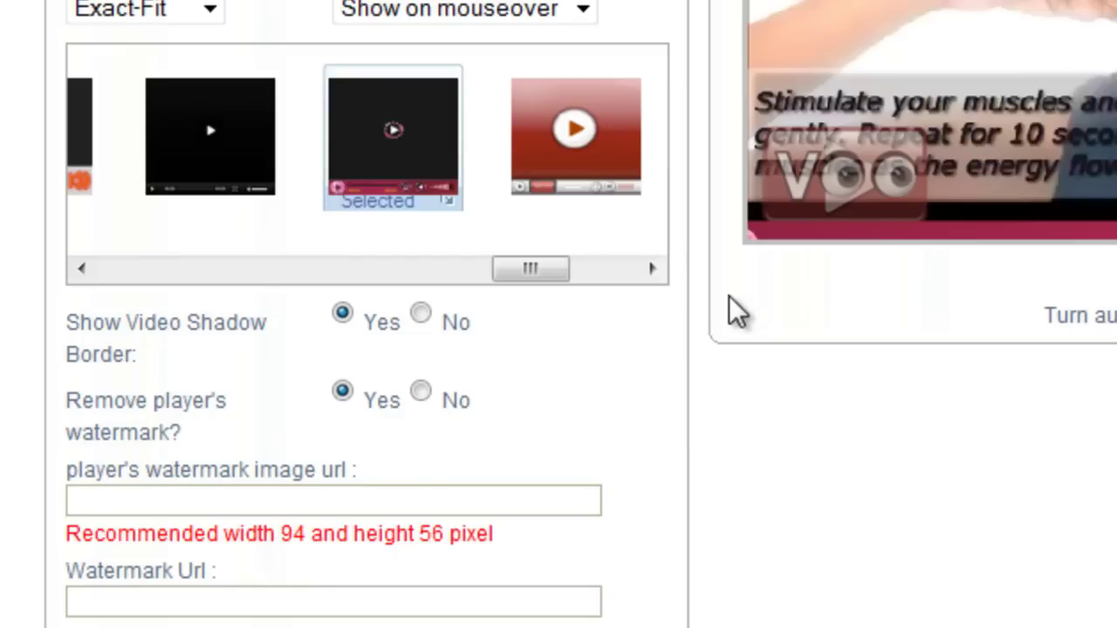
left_click(419, 392)
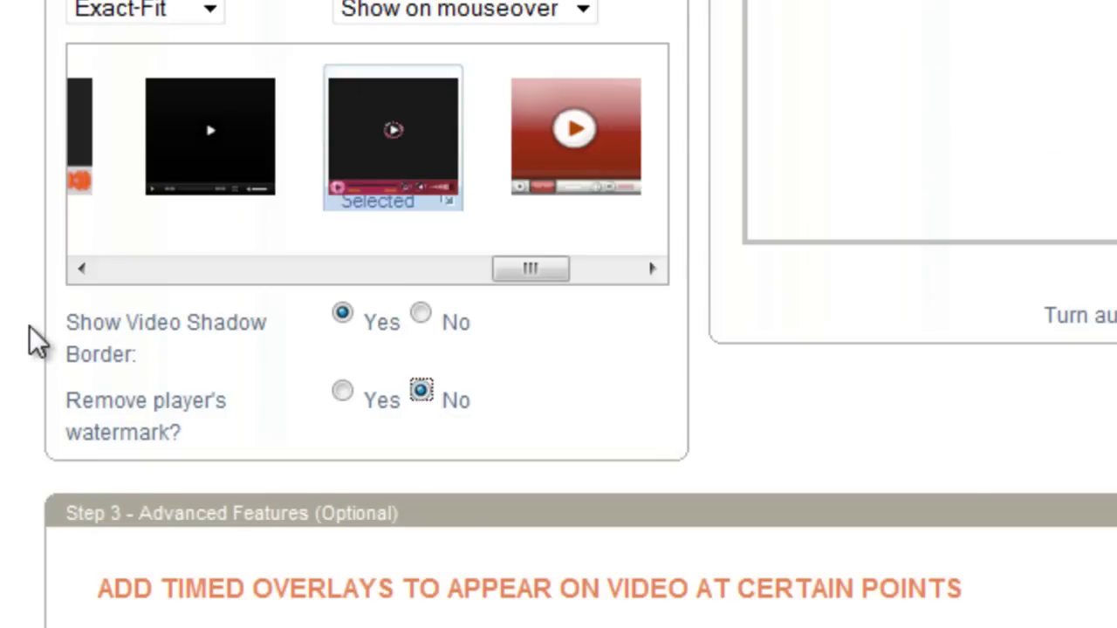
Enter "Check Out More Videos!" as the text of the first timed overlay
scroll(29, 326, "down", 5)
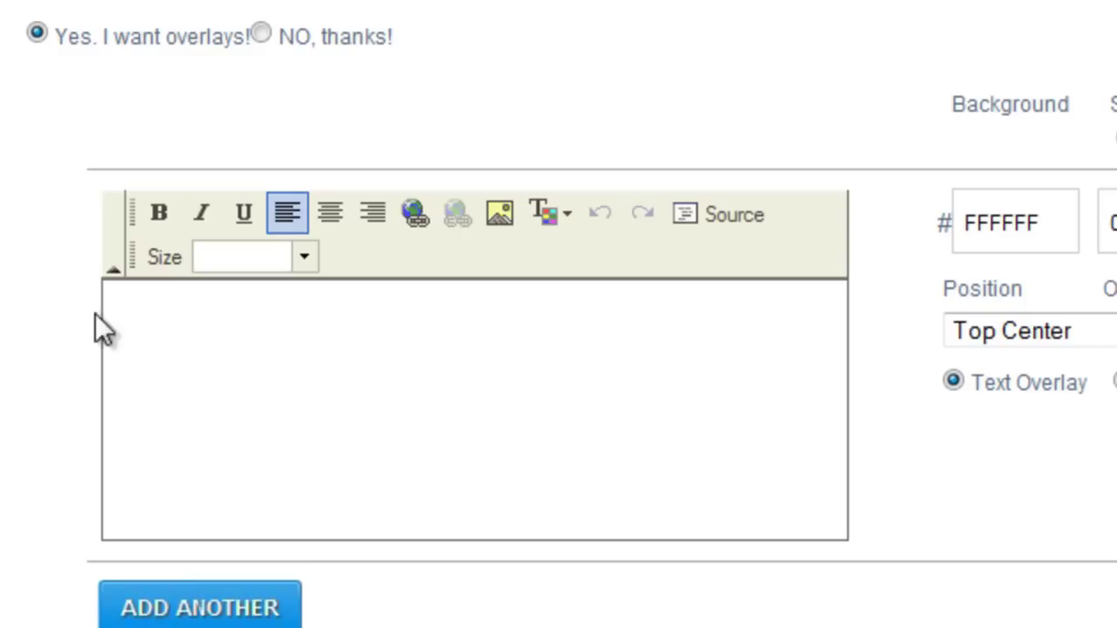
left_click(142, 332)
type("Check Out More Videos!")
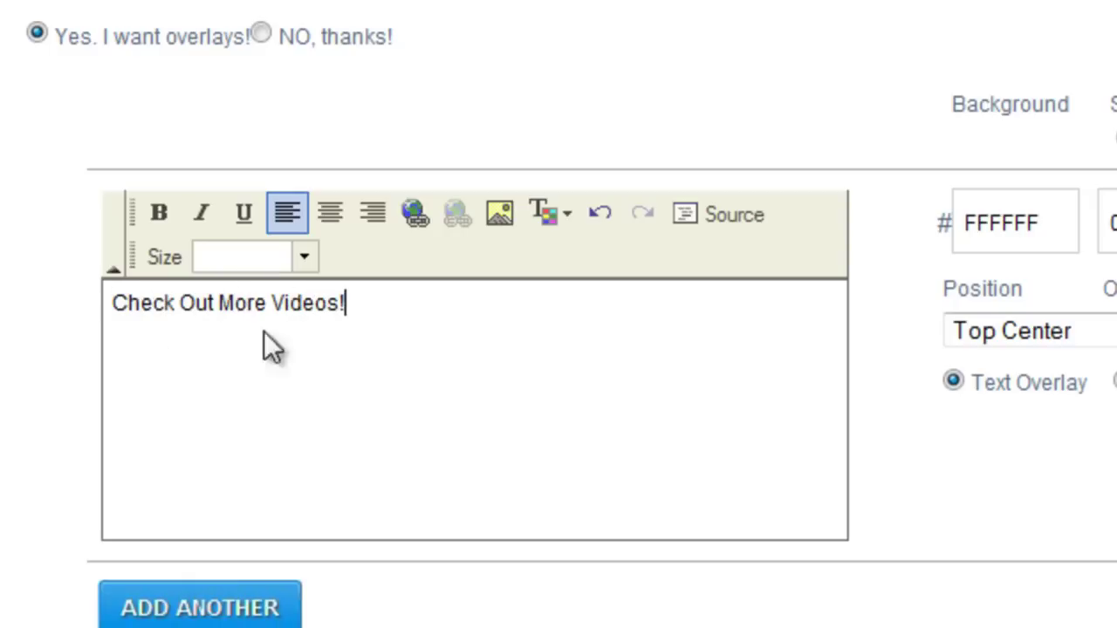
left_click_drag(423, 349, 3, 307)
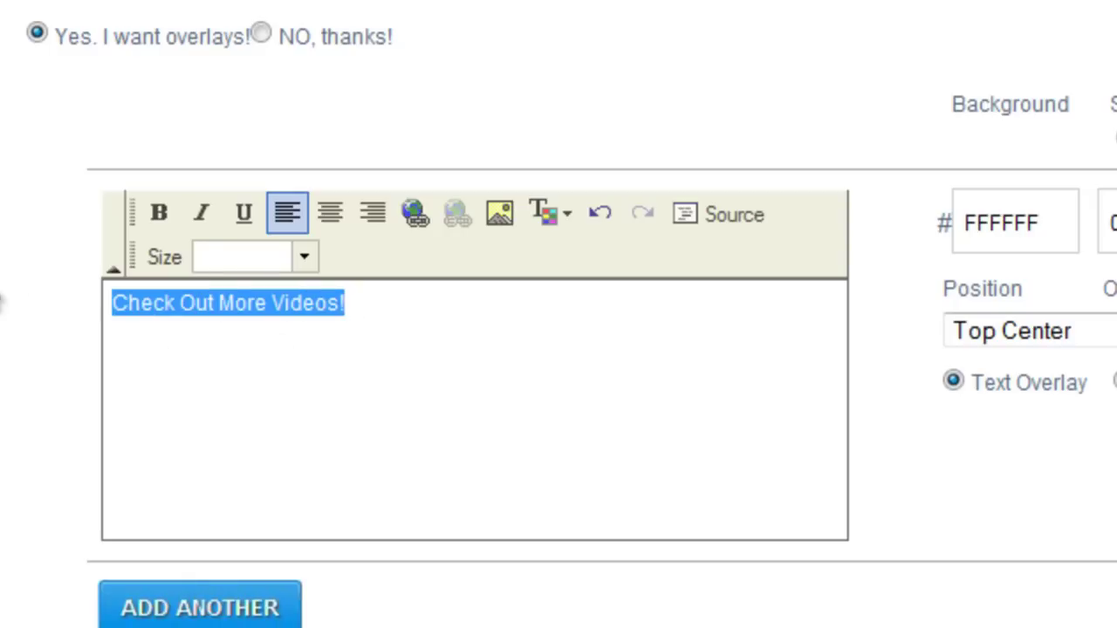
left_click(417, 216)
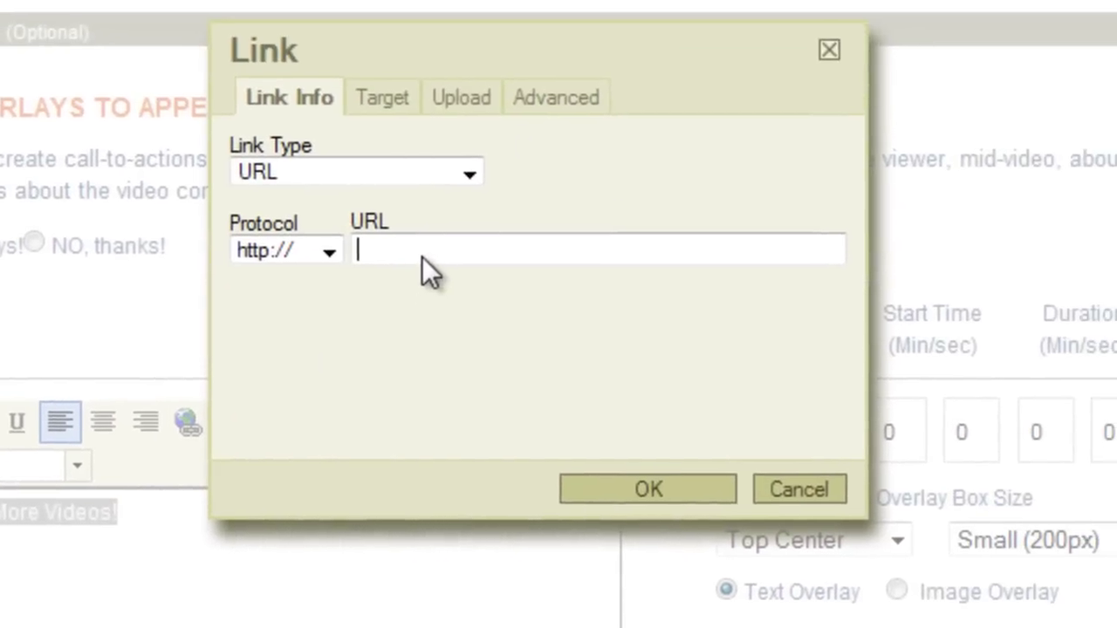
type("www.domain.com/")
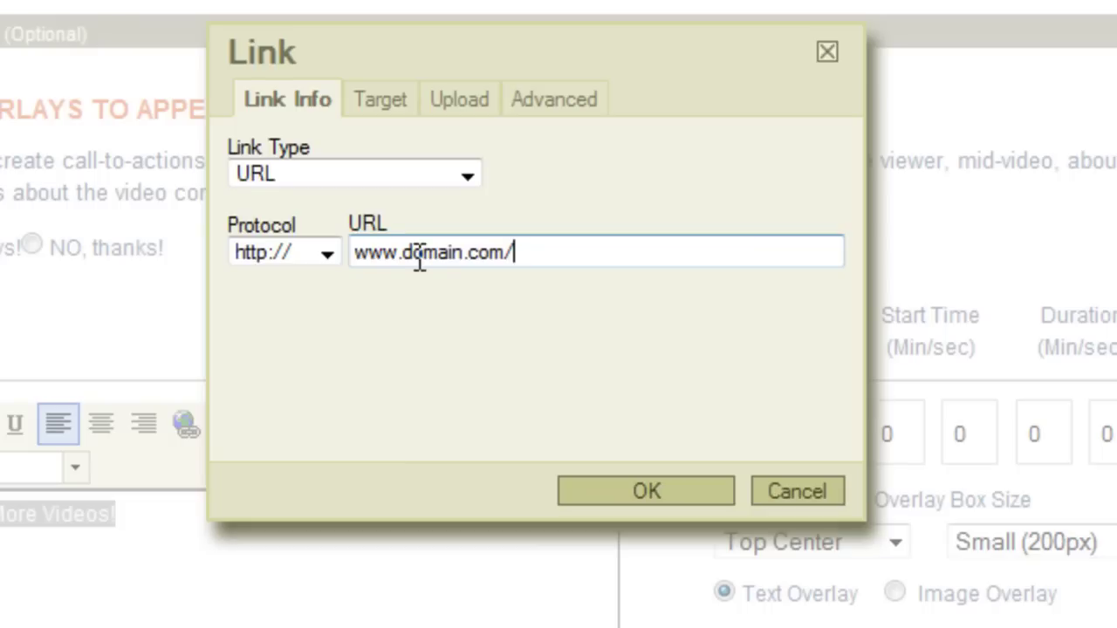
type("morevid")
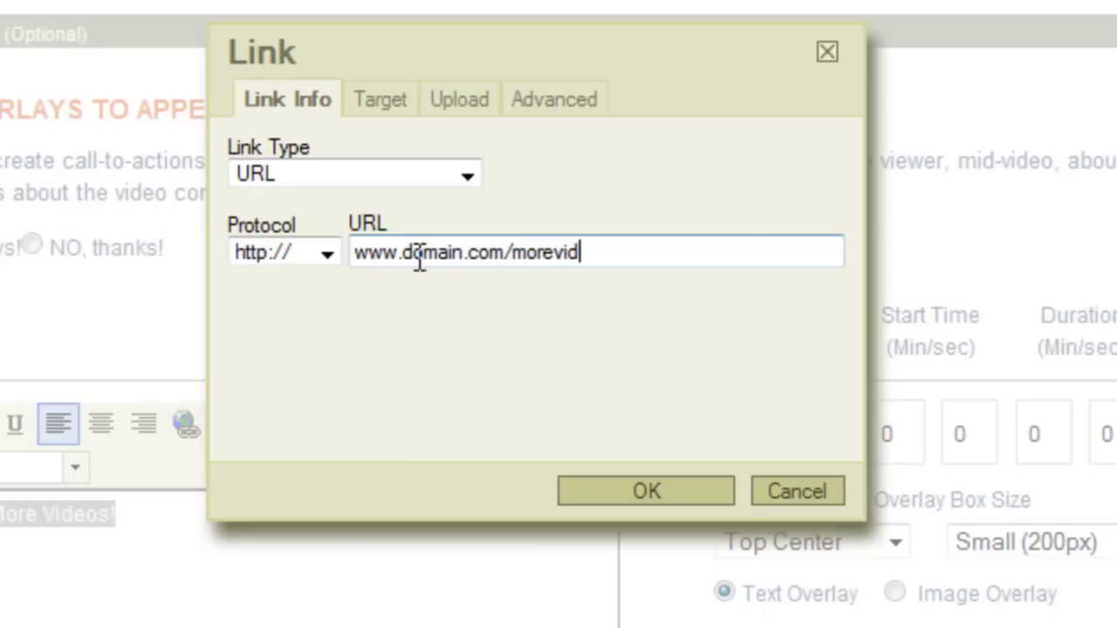
type("eos")
left_click(649, 488)
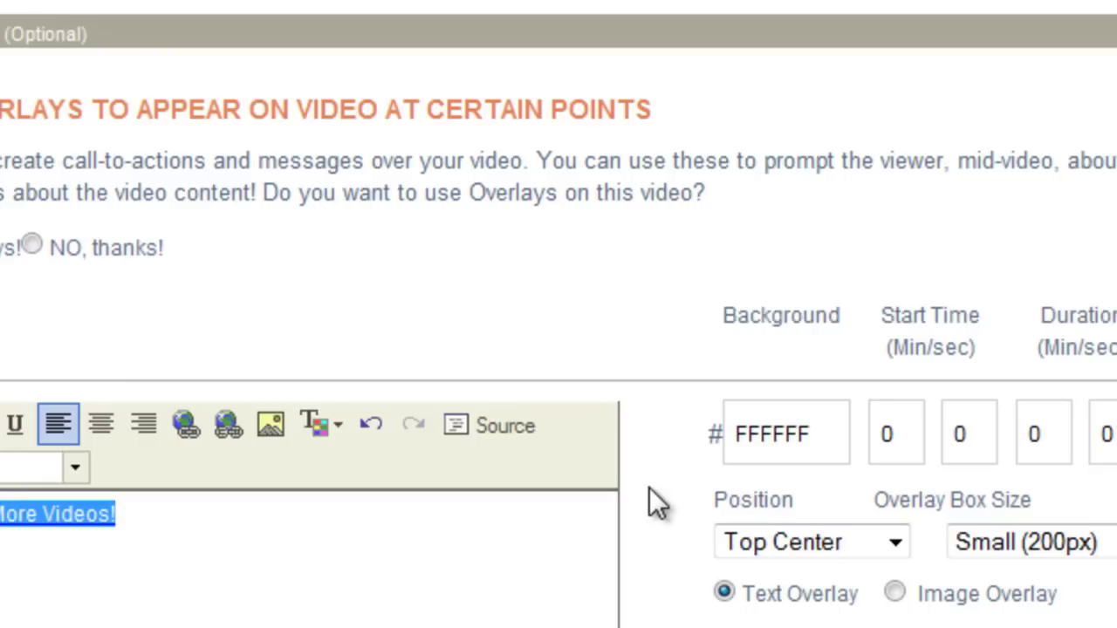
left_click(382, 550)
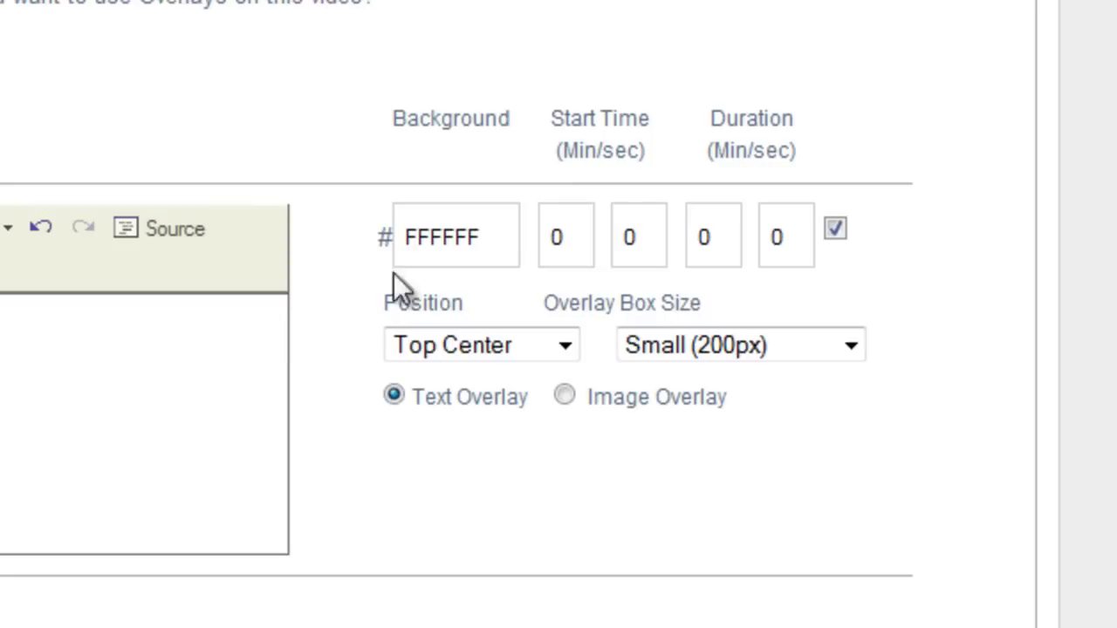
left_click(546, 271)
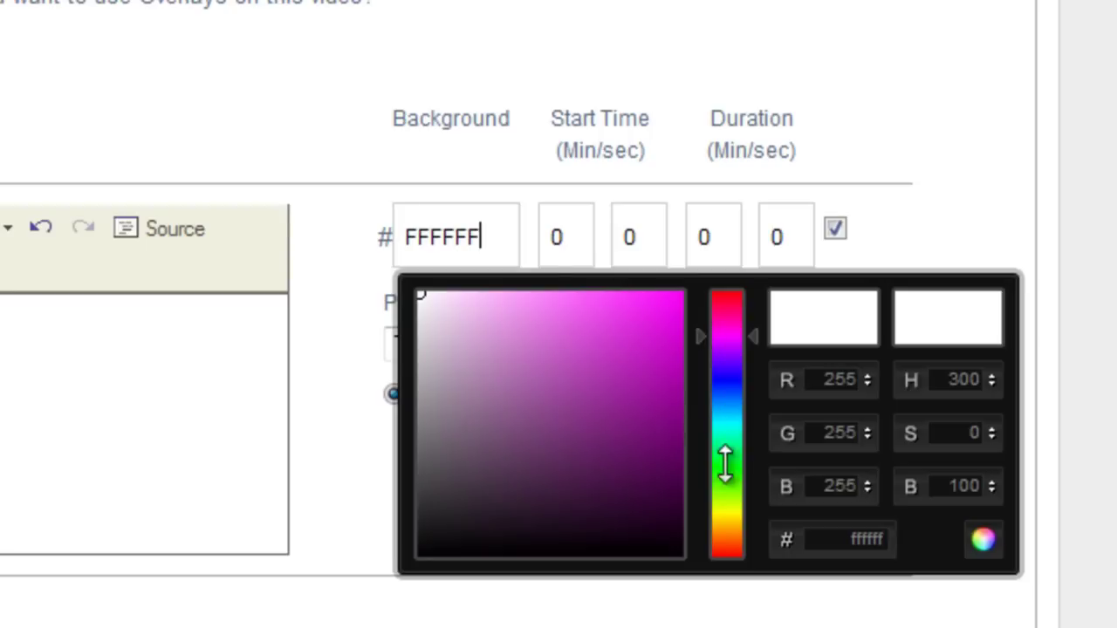
left_click(313, 327)
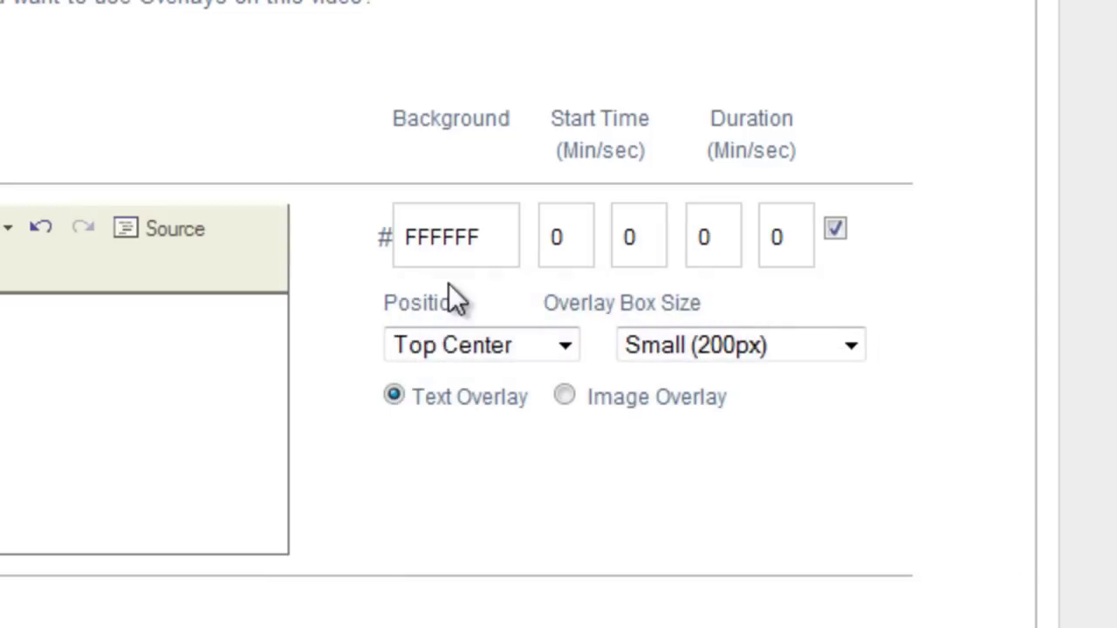
Set the overlay's start time to 50 seconds and its duration to 10 seconds
double_click(643, 236)
type("50")
double_click(793, 240)
type("10")
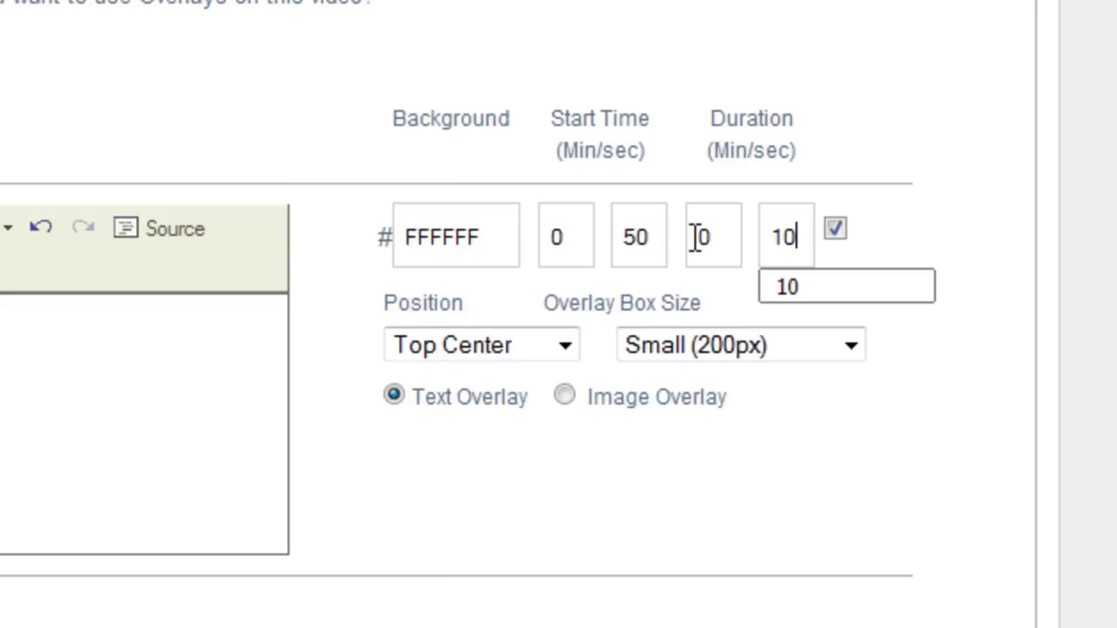
left_click(916, 117)
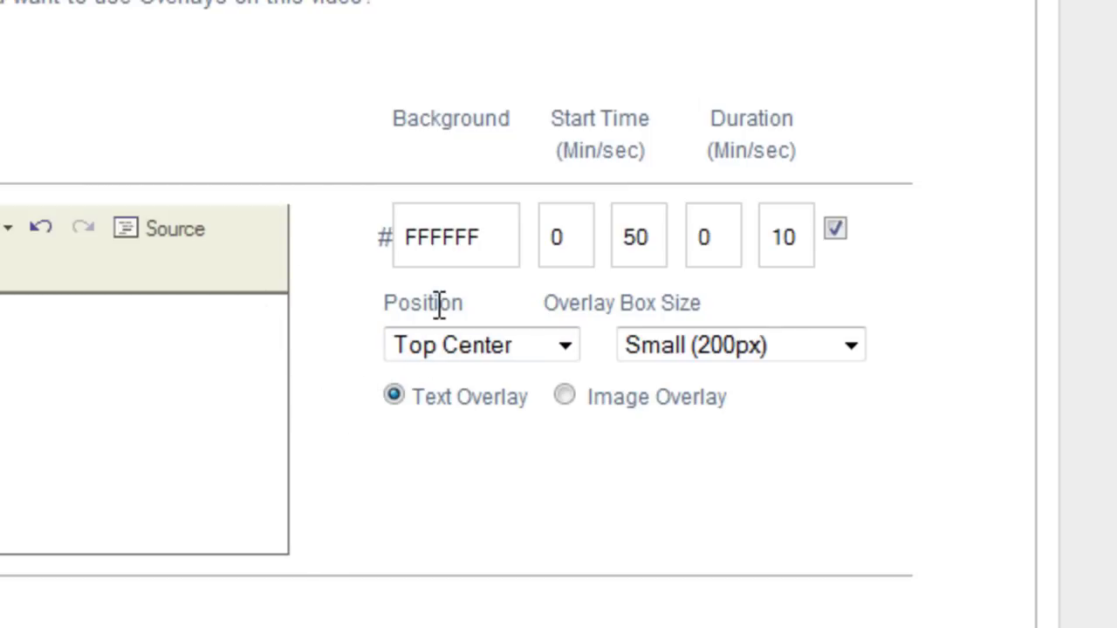
Set the overlay's position to Top Center and its box size to Large (600px)
left_click(498, 348)
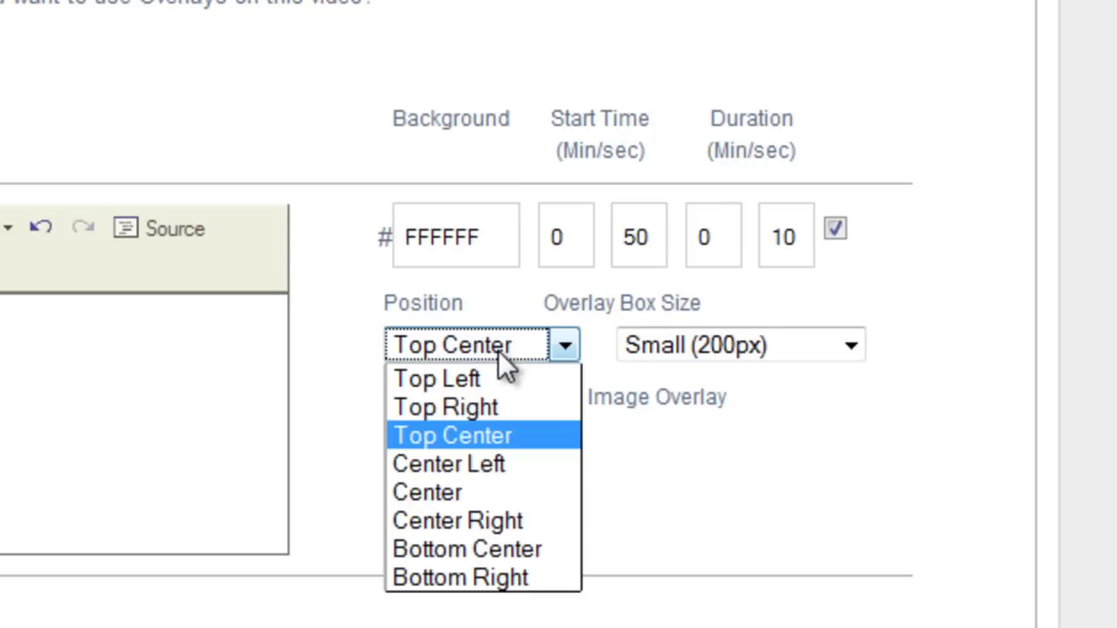
left_click(504, 445)
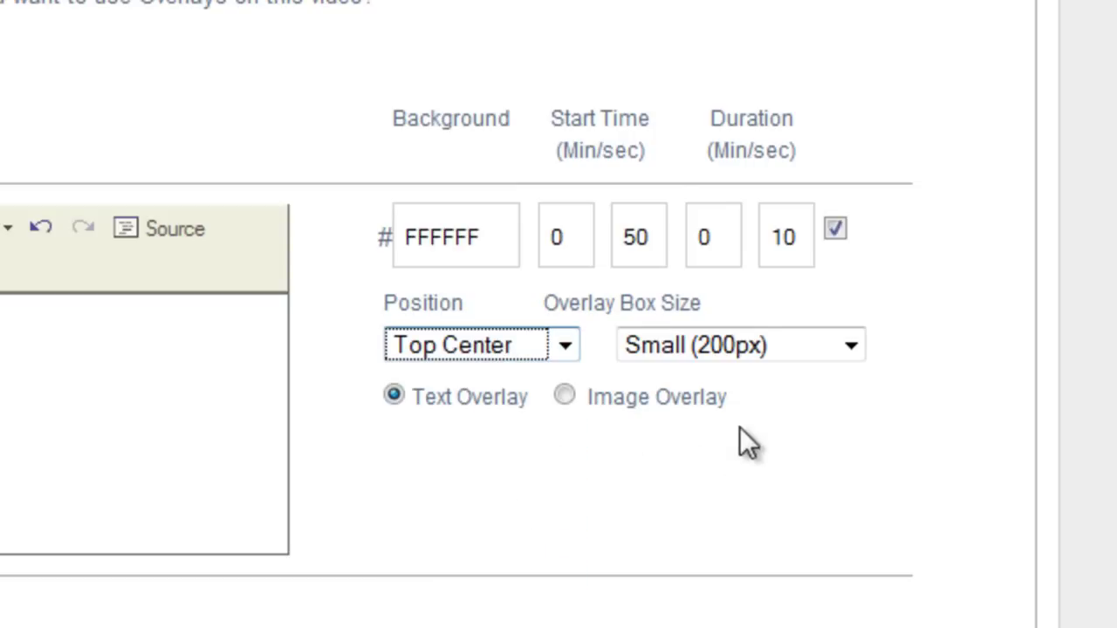
left_click(774, 347)
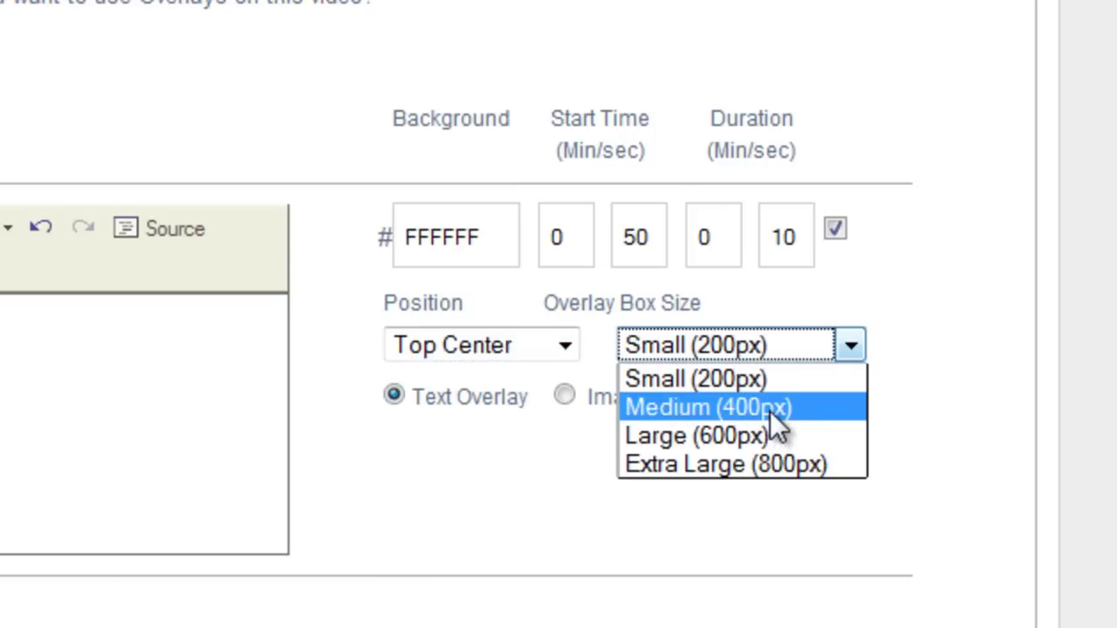
left_click(763, 438)
left_click(764, 356)
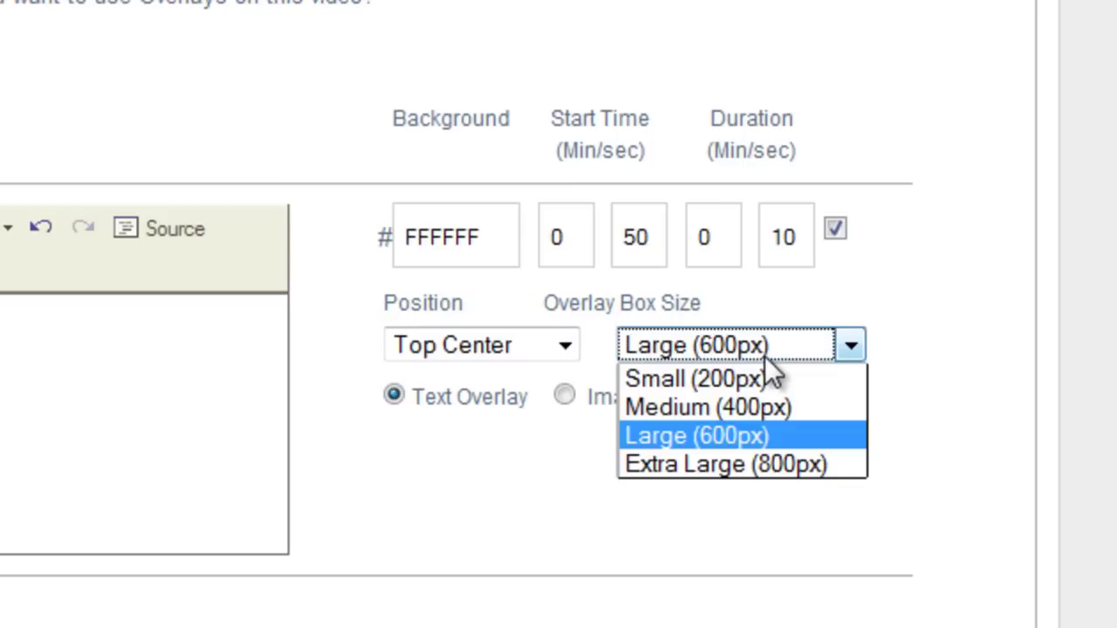
left_click(730, 432)
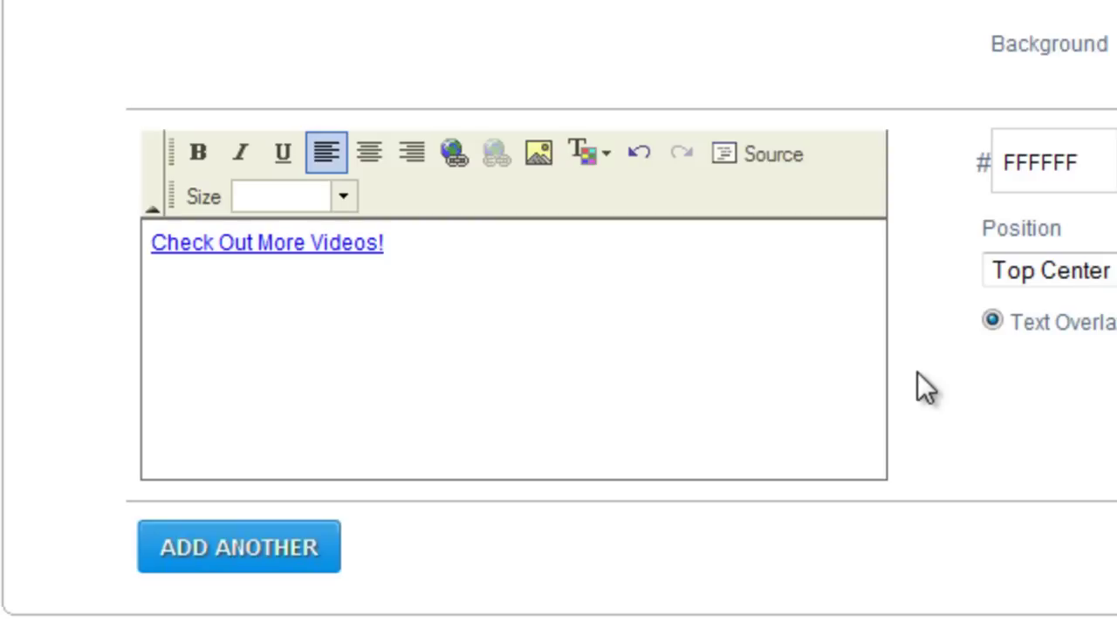
Add a second timed overlay entry below the first one
left_click(202, 561)
scroll(94, 255, "down", 5)
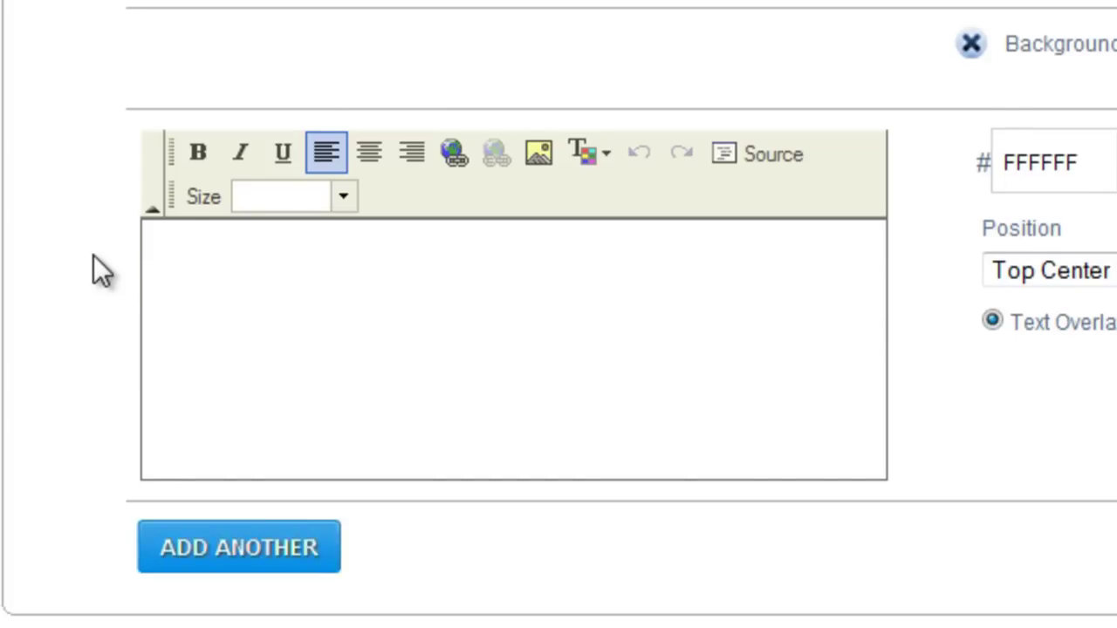
left_click(286, 265)
left_click(760, 153)
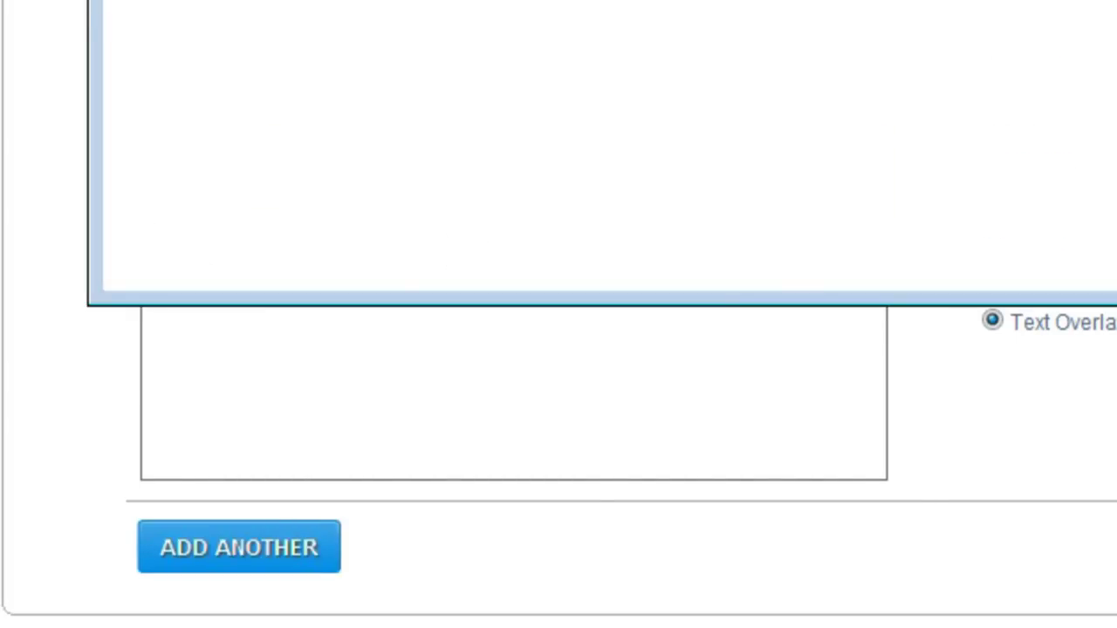
key("Escape")
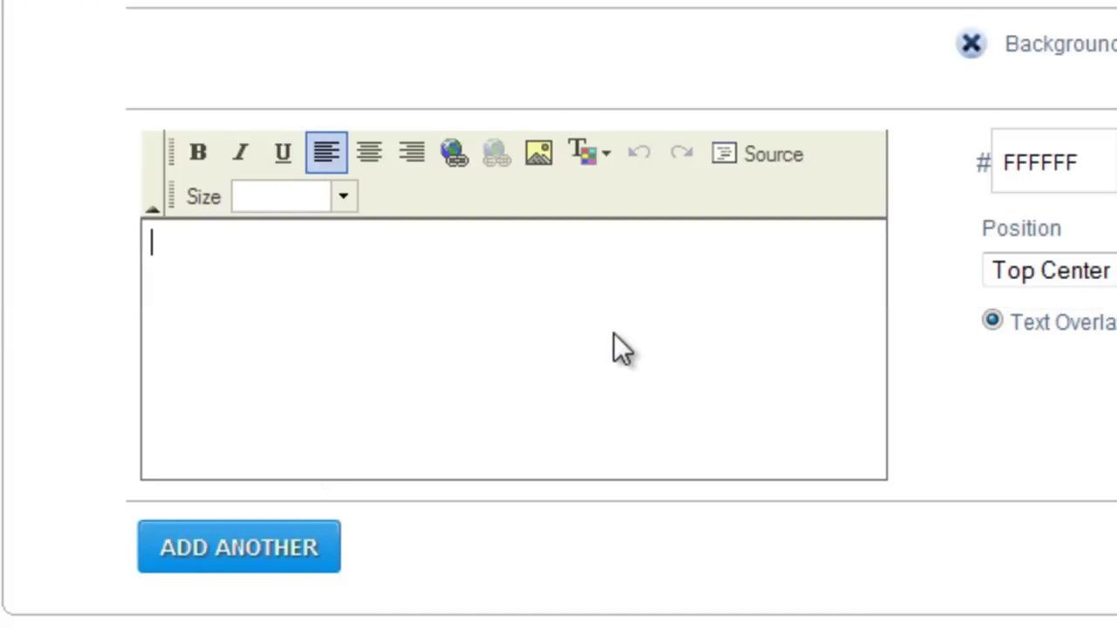
left_click(550, 168)
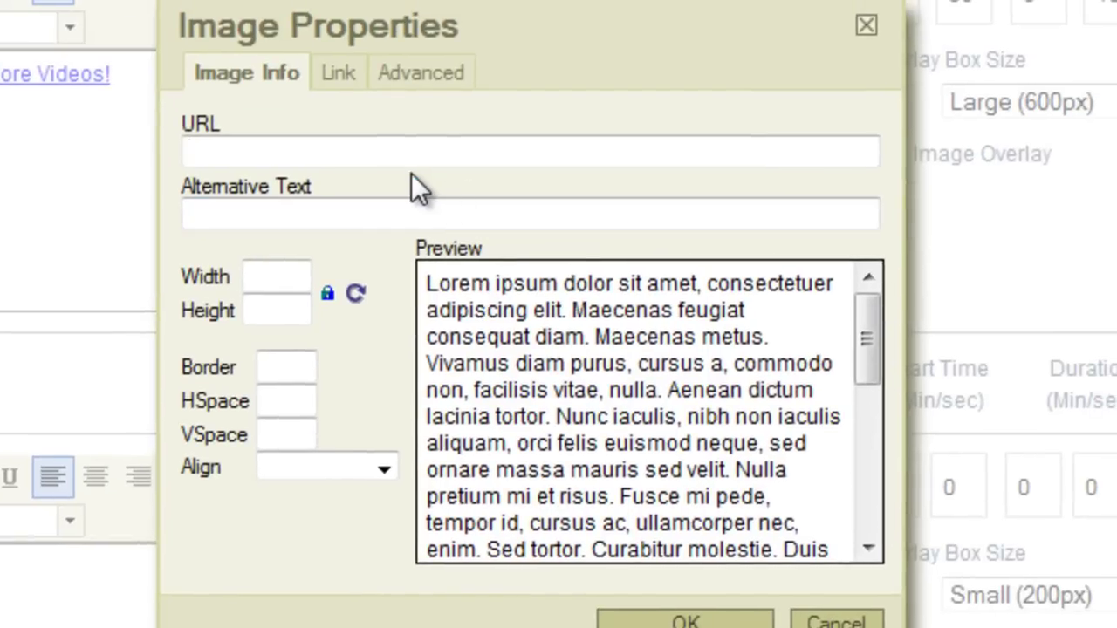
type("http://facefitness.s3.amazonaws.com/week5/wk5_3.jpg")
left_click(522, 210)
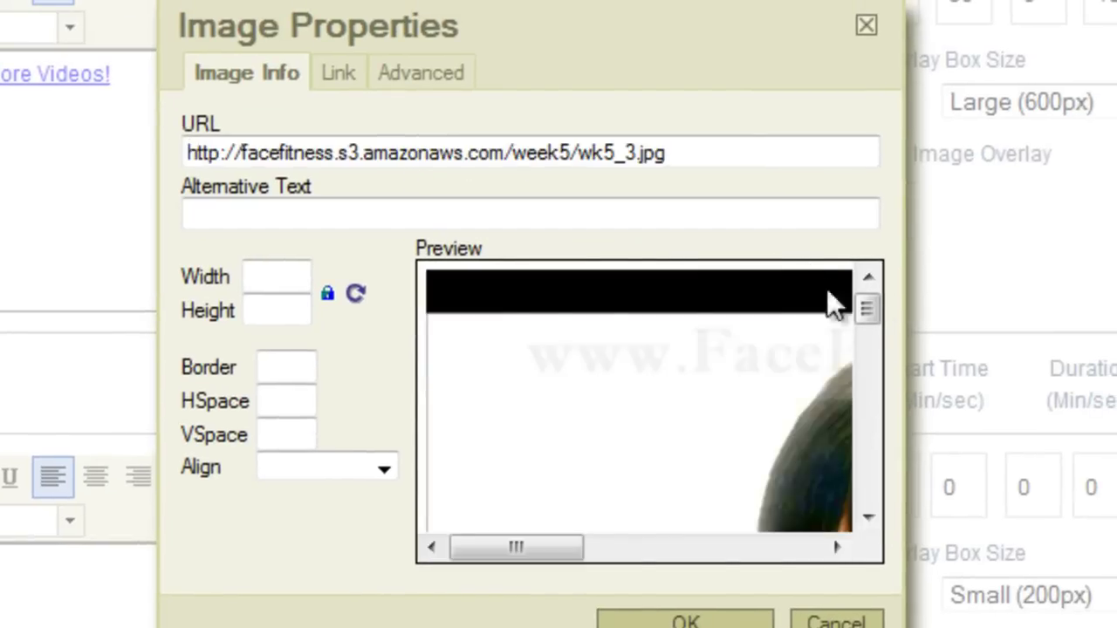
mouse_move(873, 306)
left_mouse_down()
mouse_move(873, 365)
mouse_move(869, 291)
left_mouse_up()
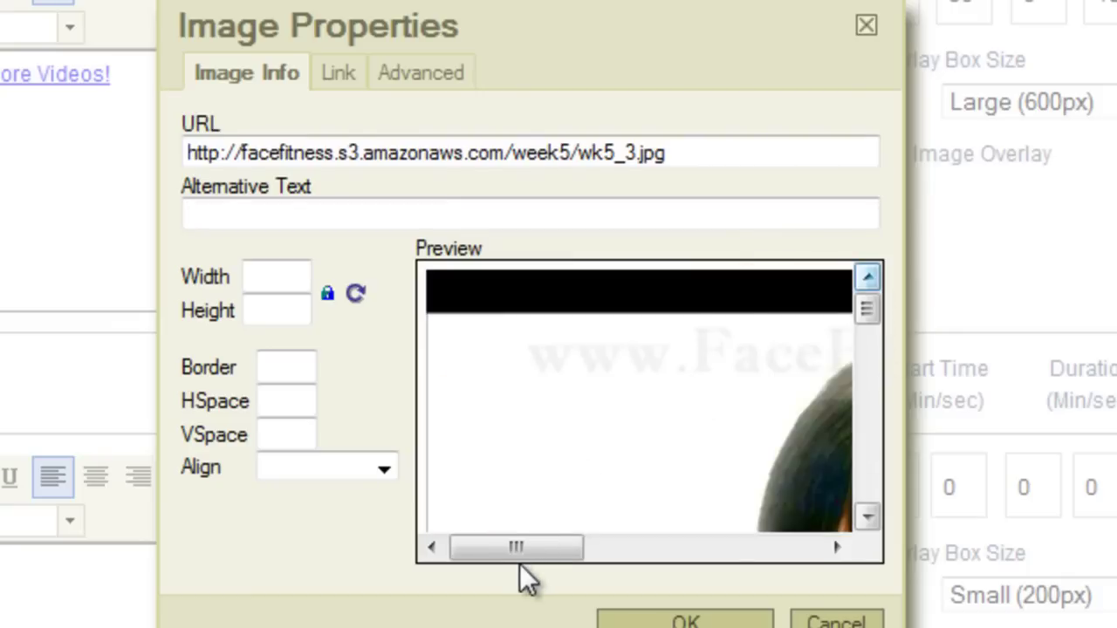
left_click(286, 277)
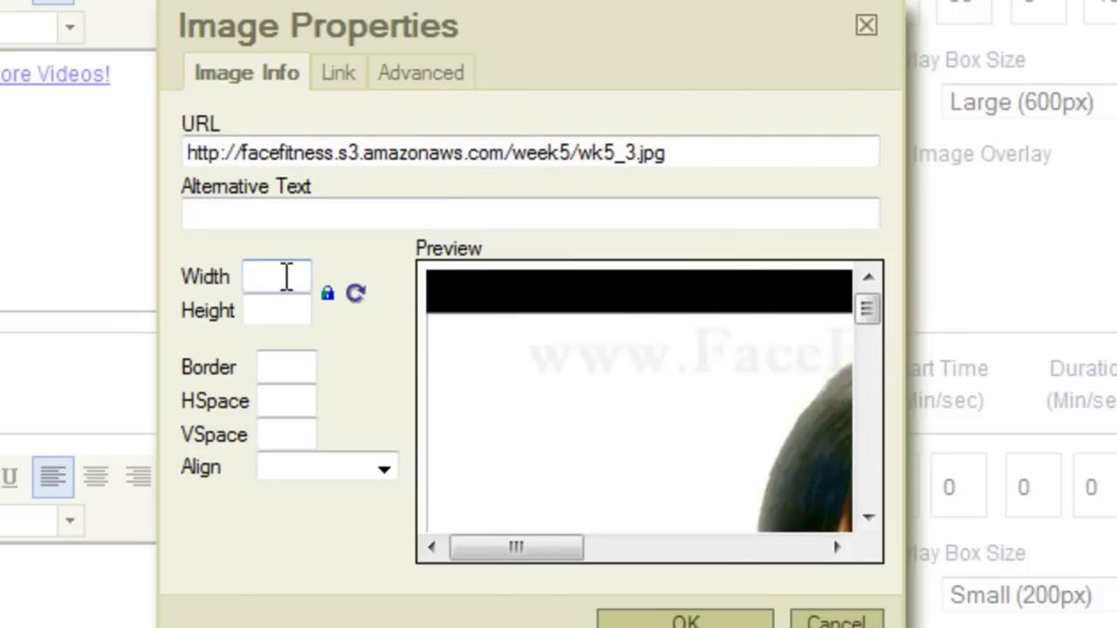
type("40")
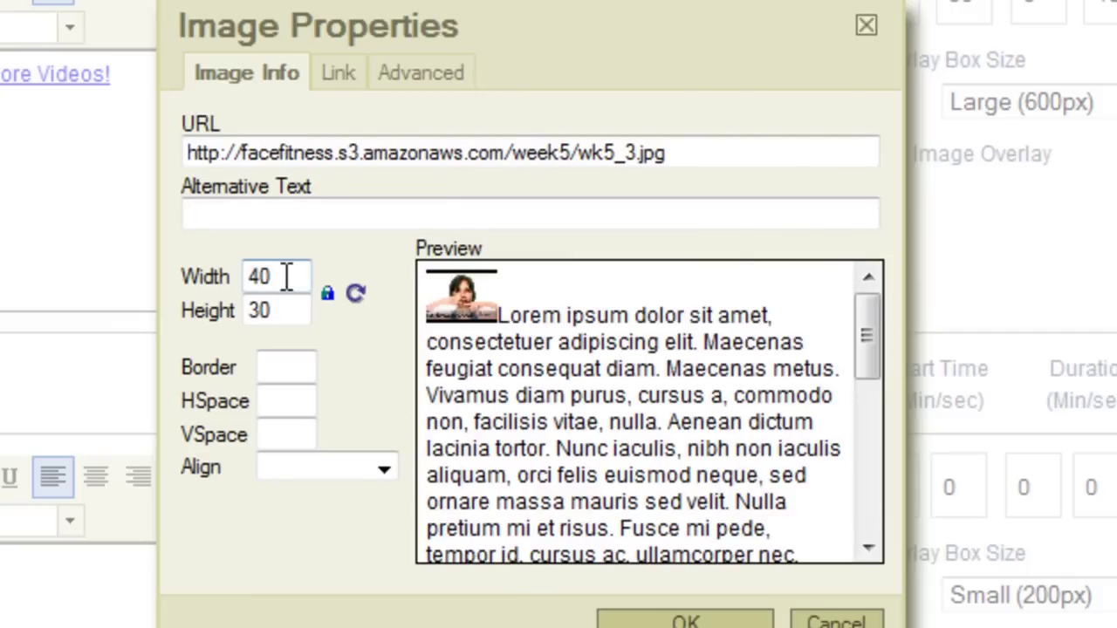
left_click(285, 315)
left_click(725, 618)
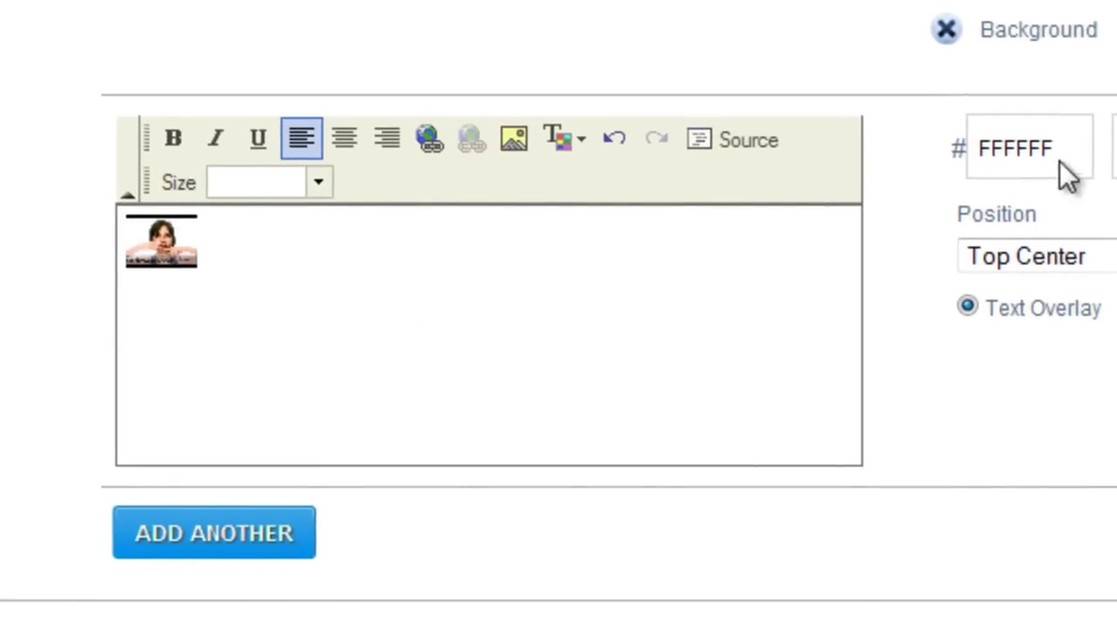
Set the second overlay's start time and duration to 20 seconds each and make it an image overlay
left_click(1073, 171)
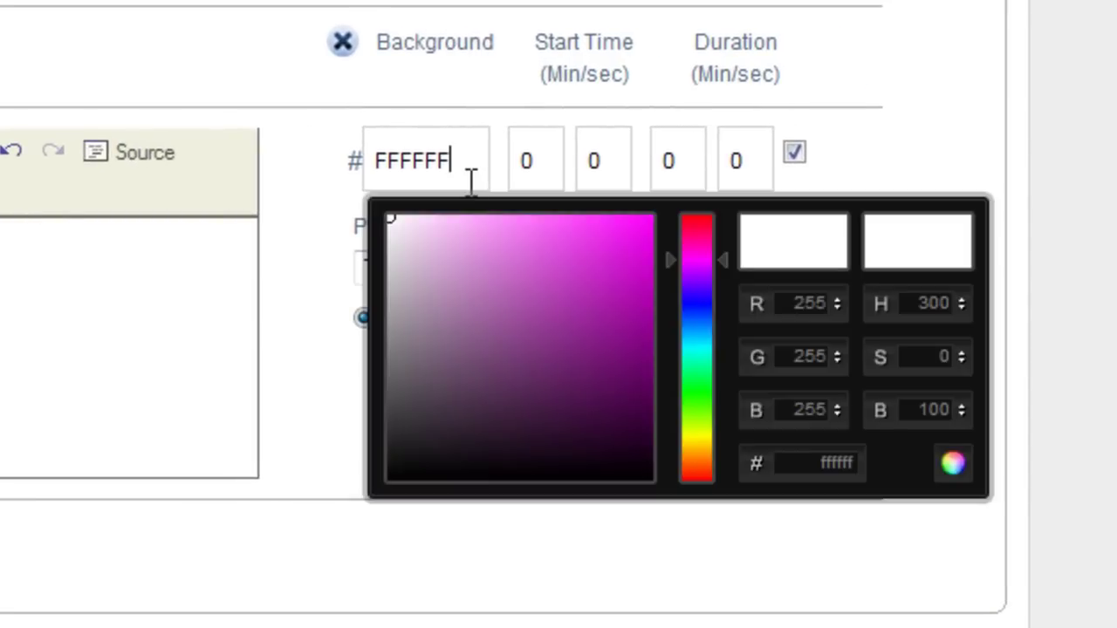
left_click(498, 113)
double_click(603, 157)
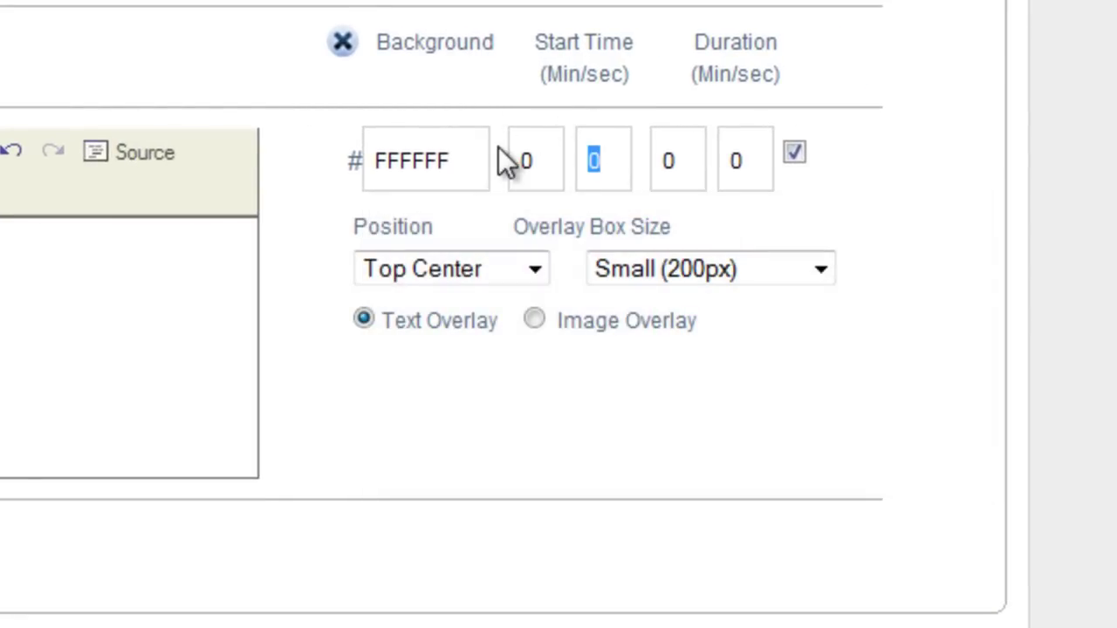
type("20")
double_click(756, 152)
type("20")
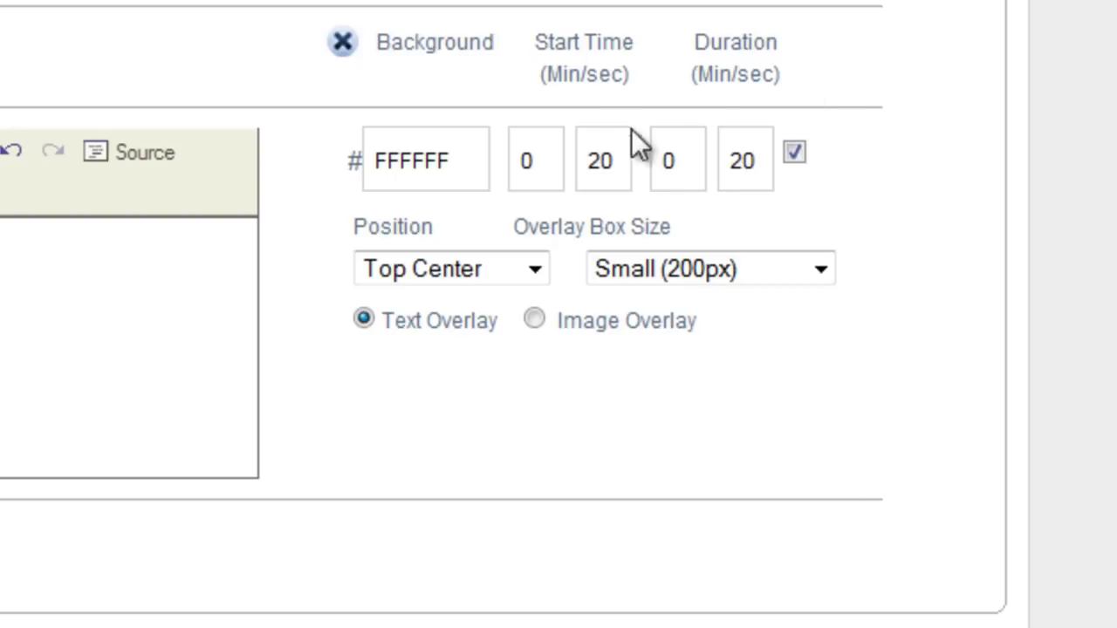
left_click_drag(590, 162, 611, 157)
left_click_drag(726, 163, 765, 164)
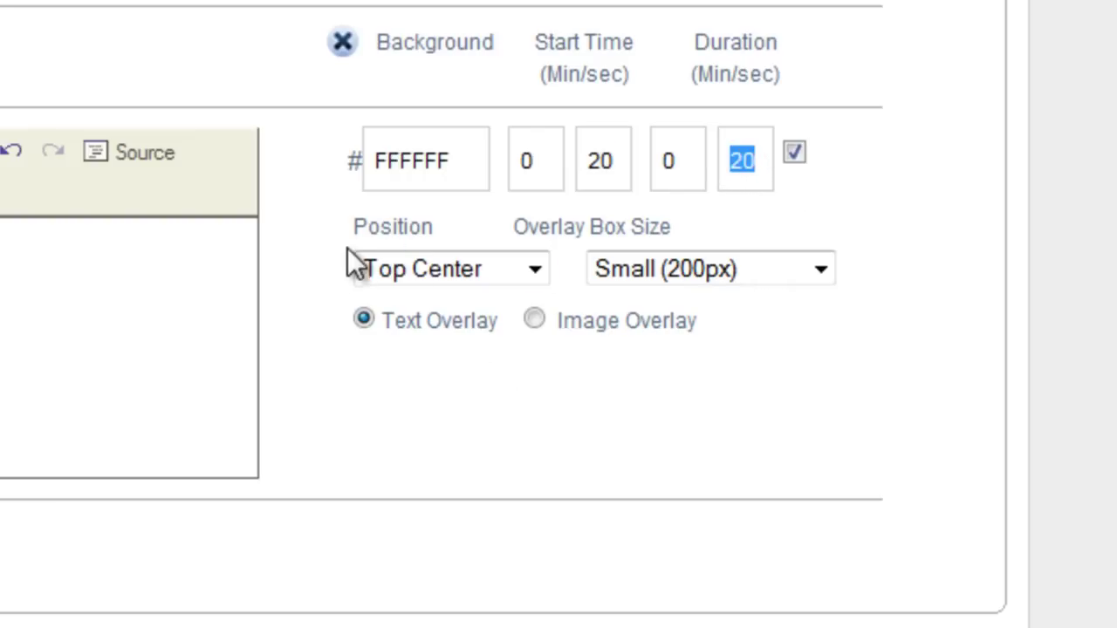
left_click(542, 319)
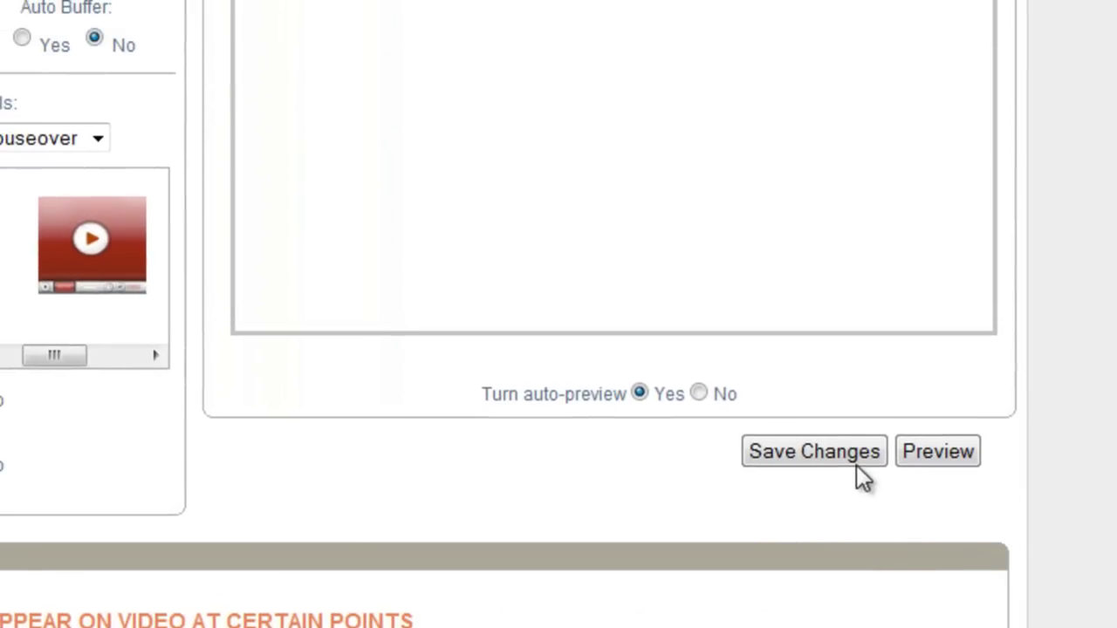
Title the player Video1 and save the changes
left_click(850, 456)
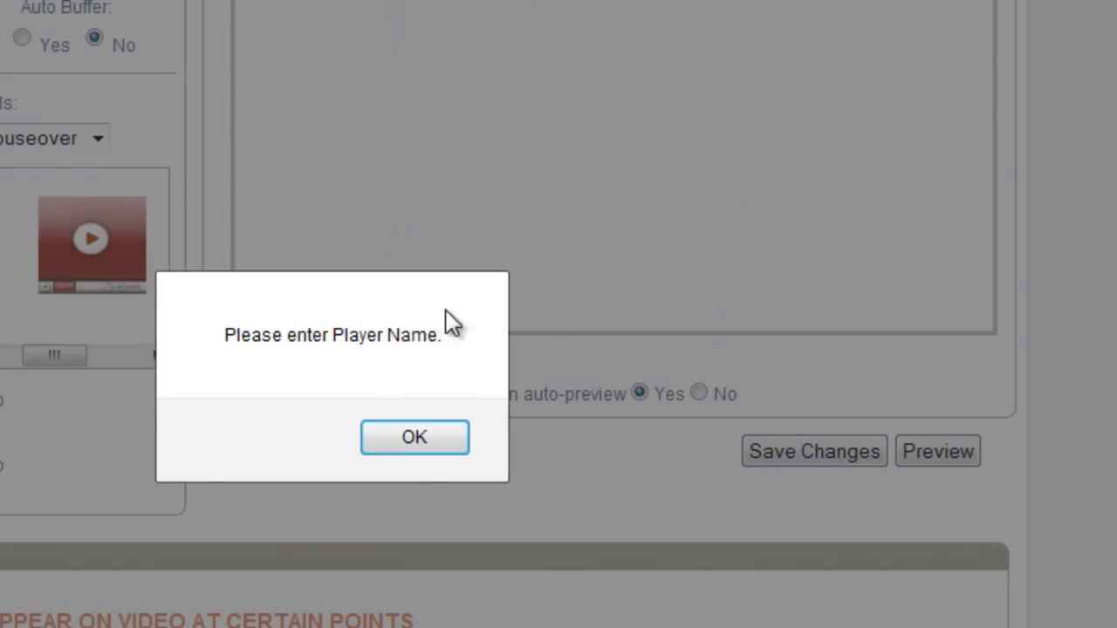
left_click(414, 437)
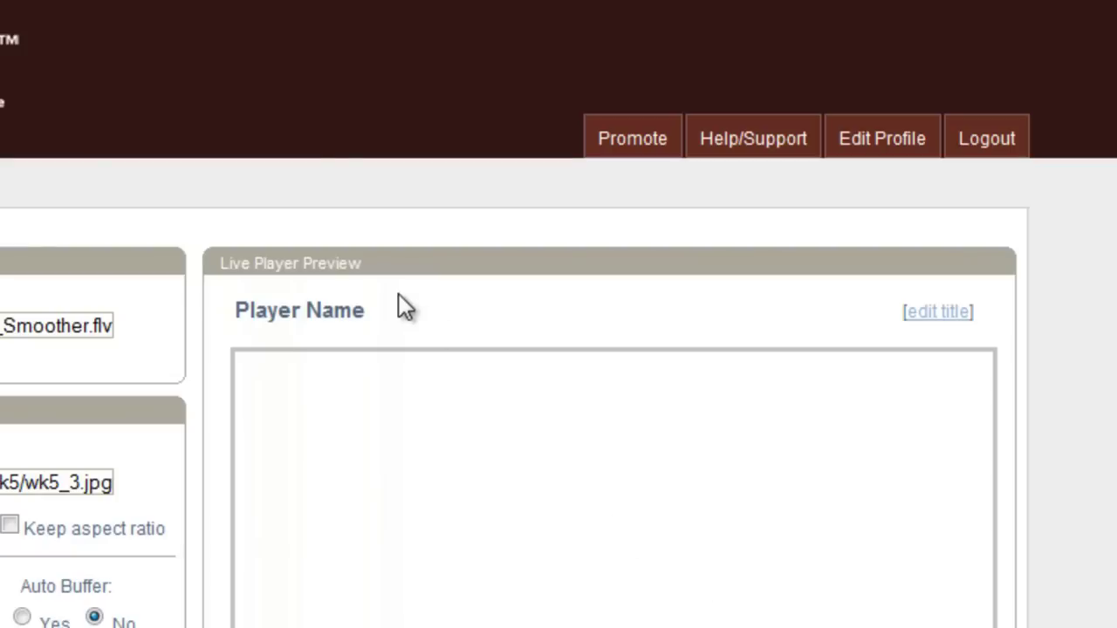
left_click(949, 314)
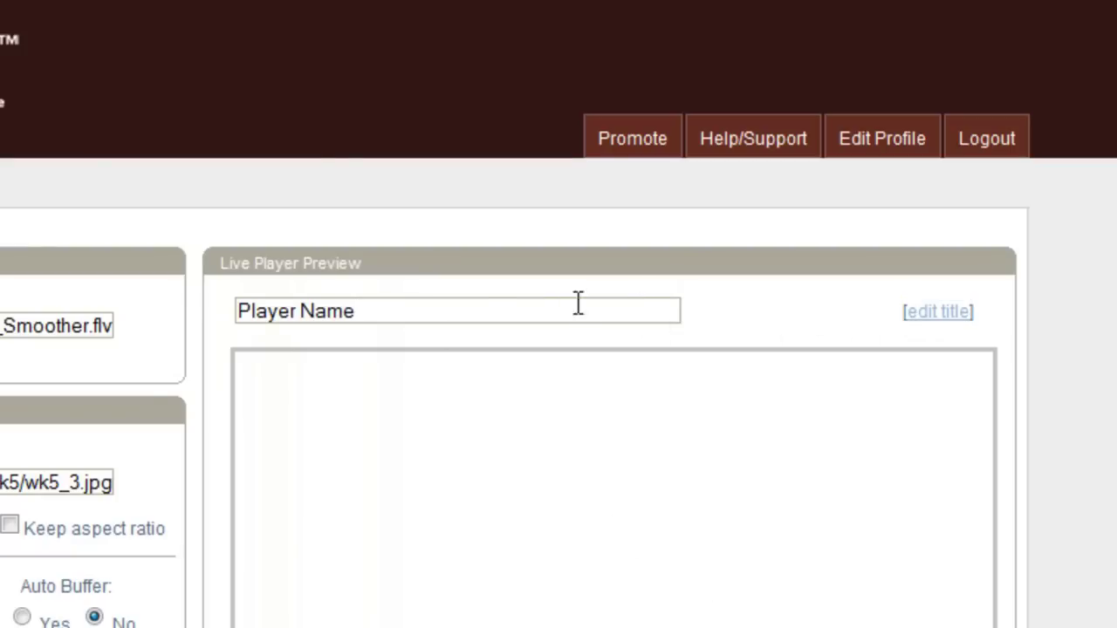
key("Return")
left_click(932, 314)
left_click_drag(439, 317, 170, 304)
type("Video")
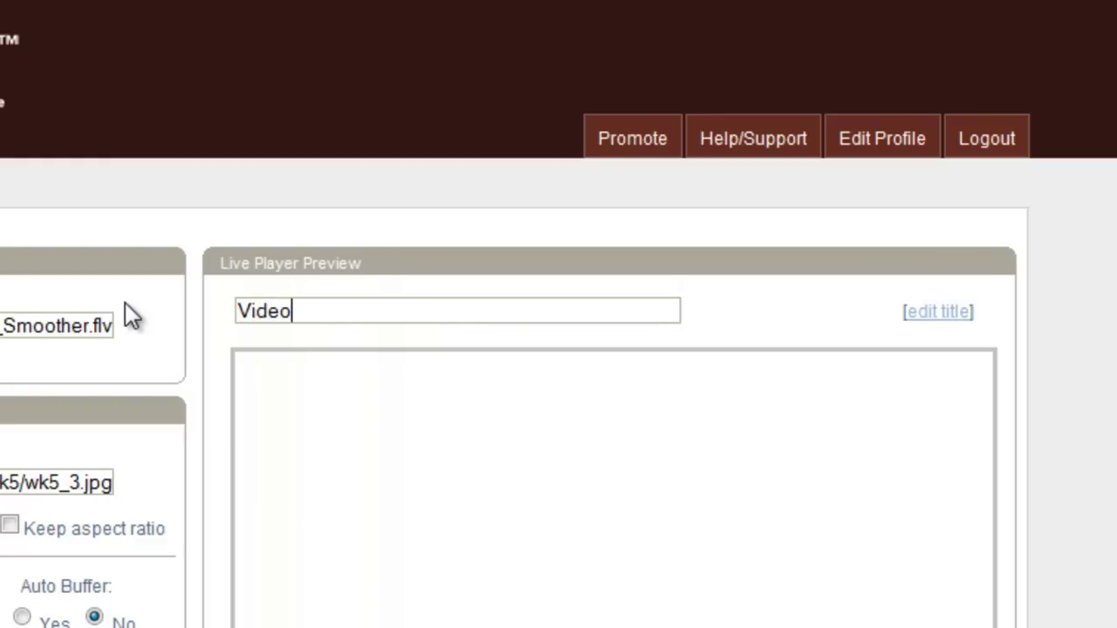
type("1")
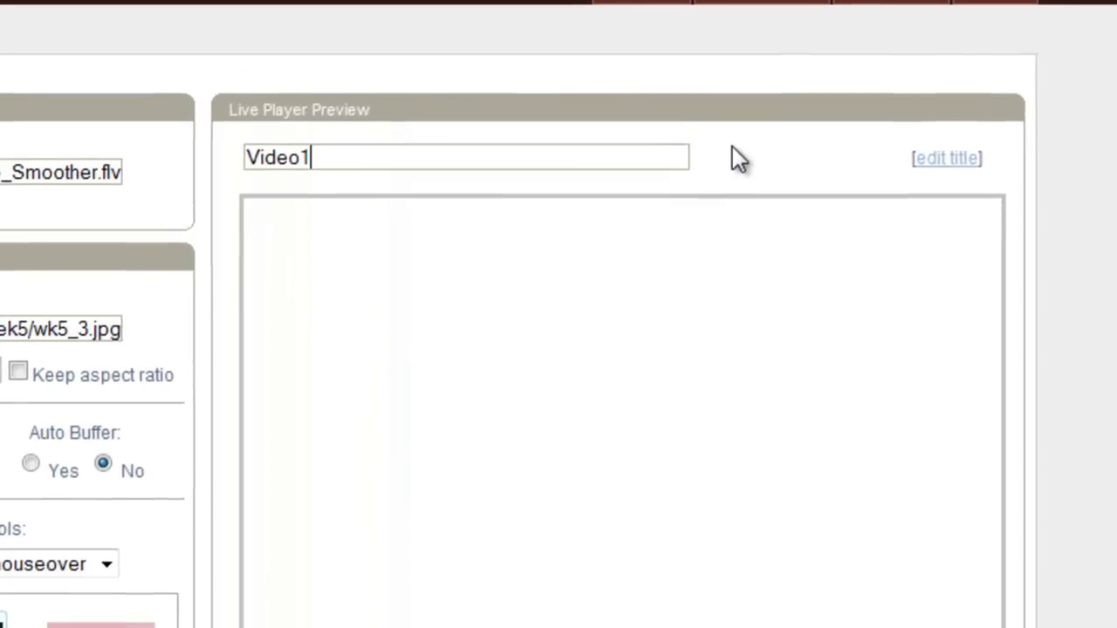
key("Return")
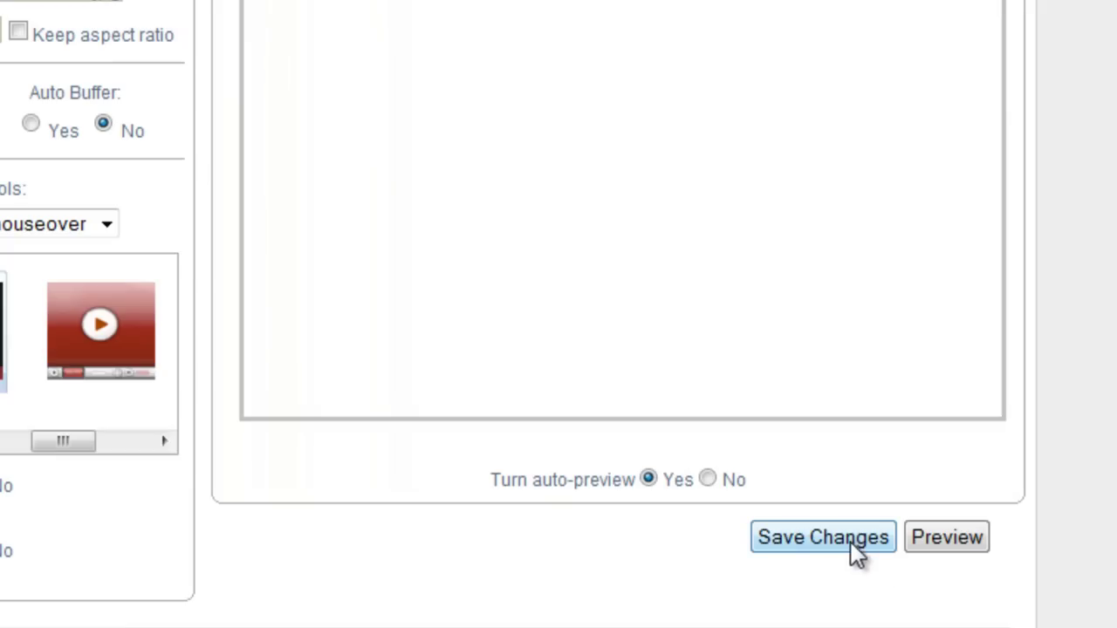
left_click(851, 544)
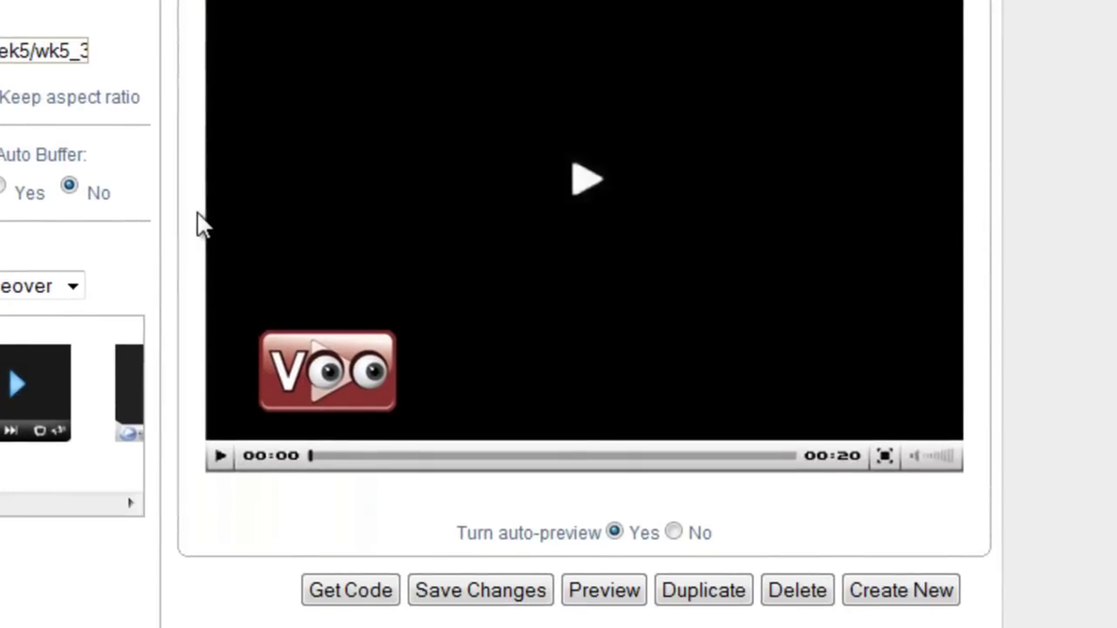
Get the saved player's embed code, copy it to the clipboard and close the embed window
scroll(200, 225, "down", 5)
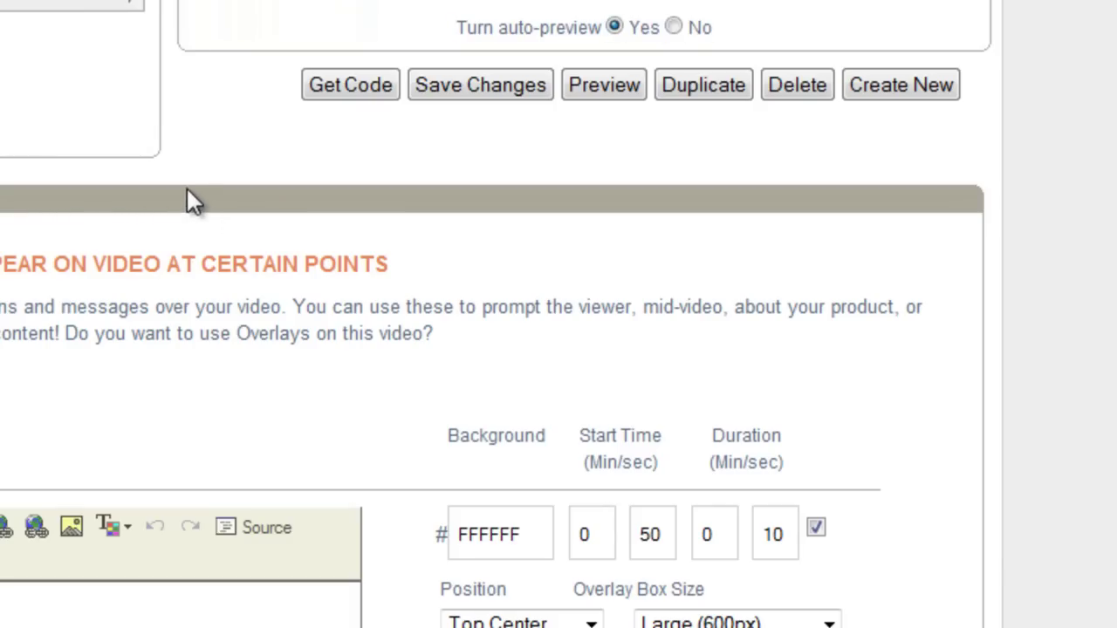
scroll(187, 189, "up", 5)
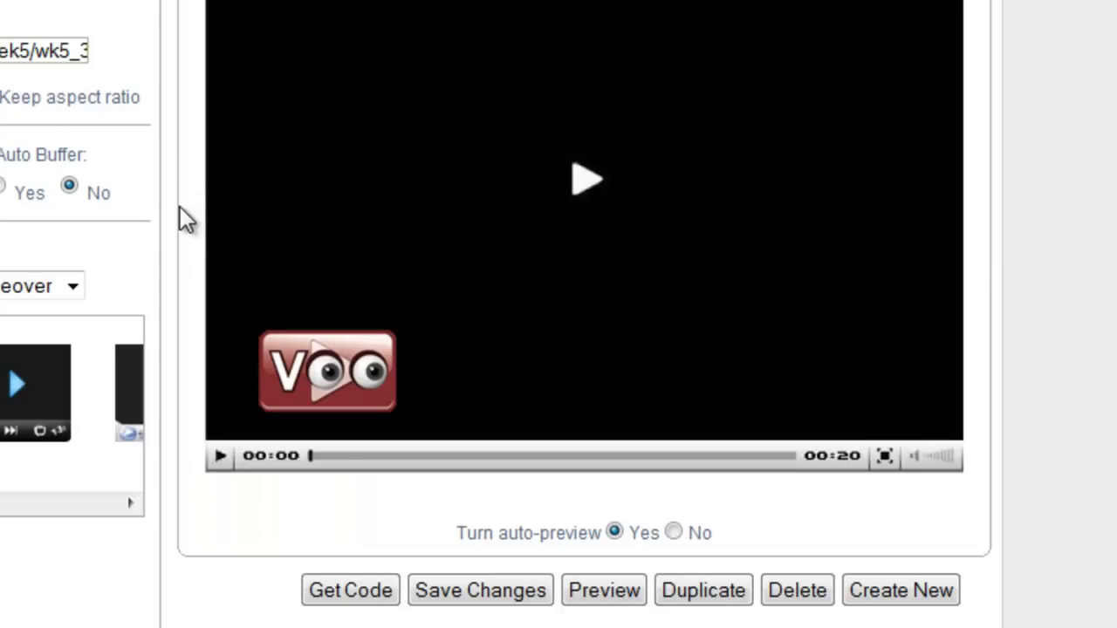
scroll(186, 221, "down", 2)
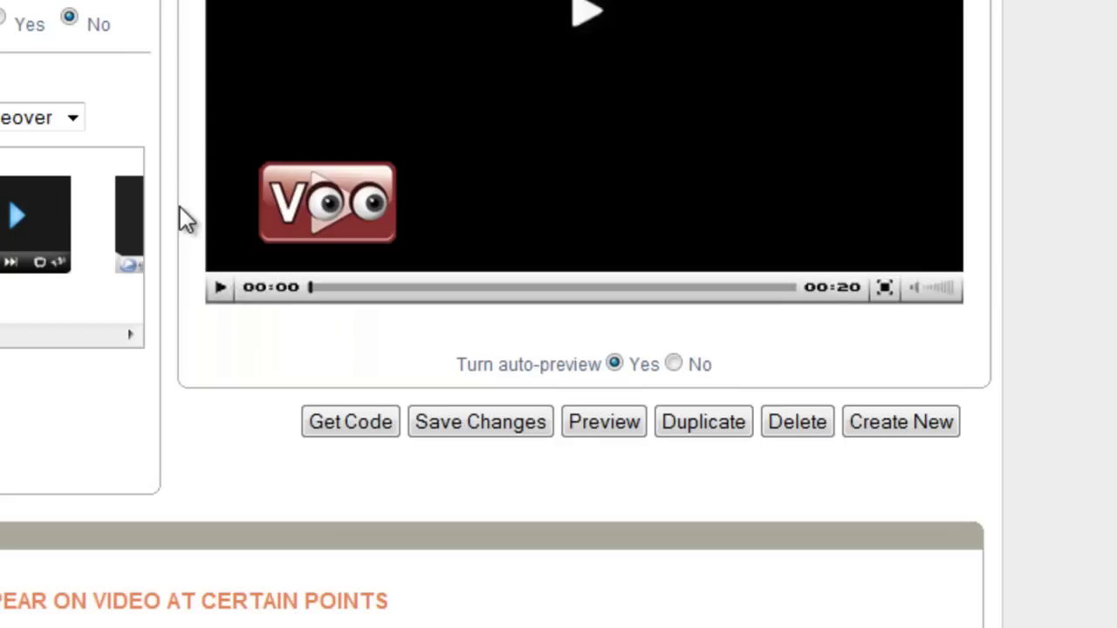
left_click(370, 423)
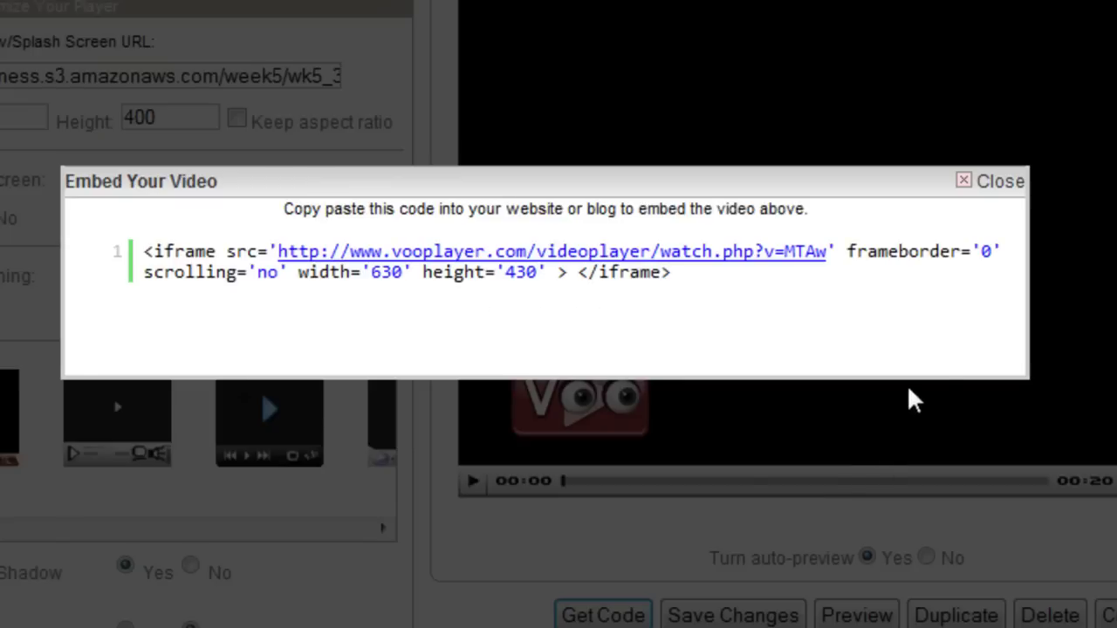
mouse_move(975, 286)
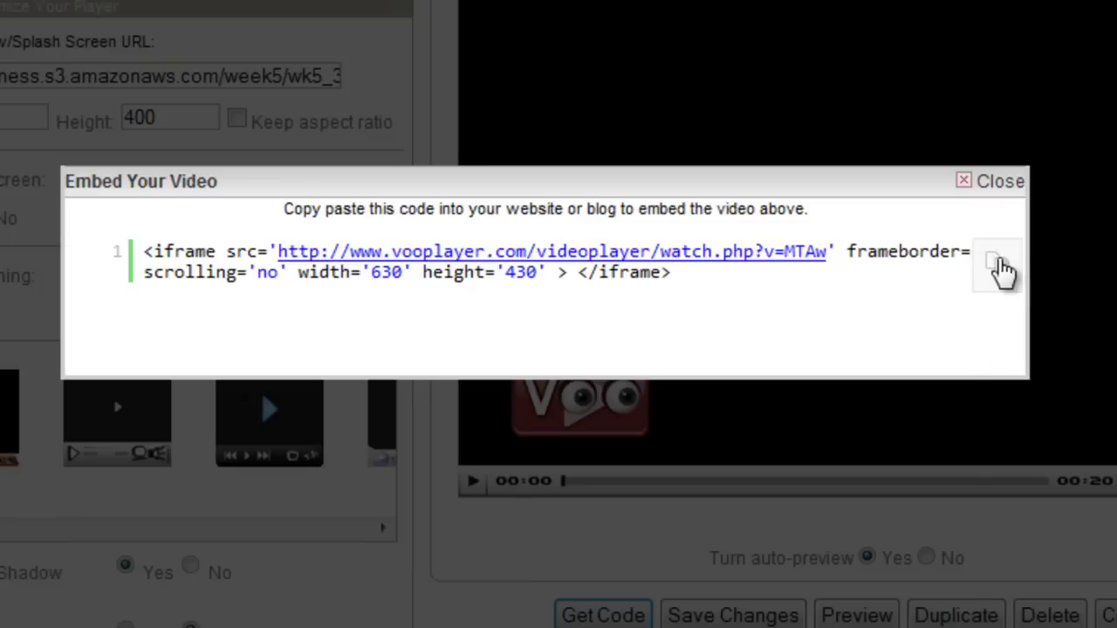
left_click(997, 264)
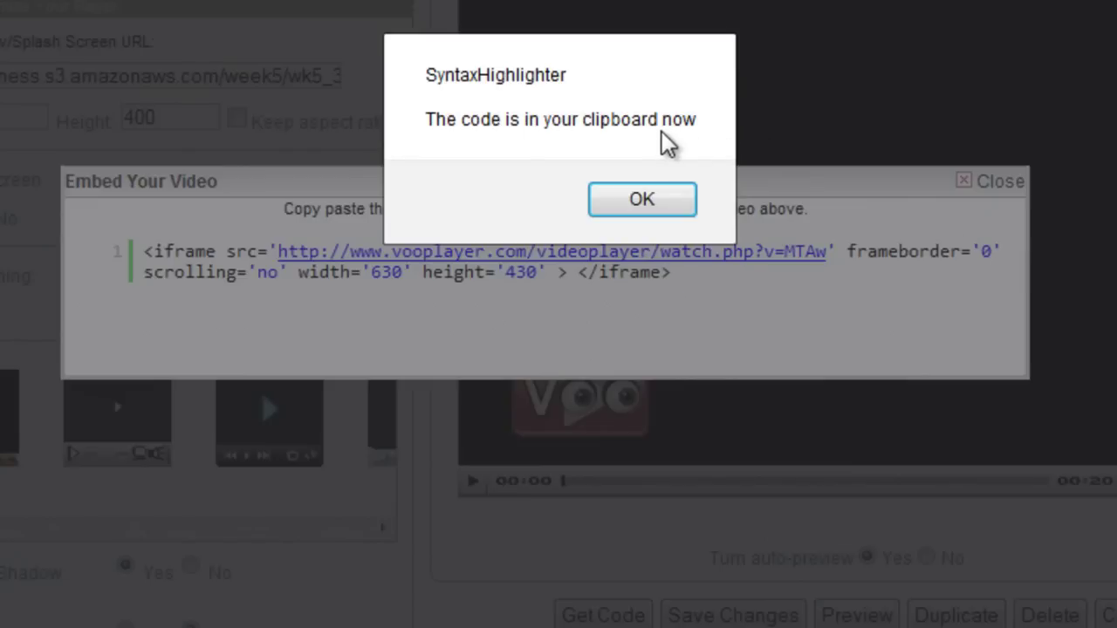
left_click(642, 201)
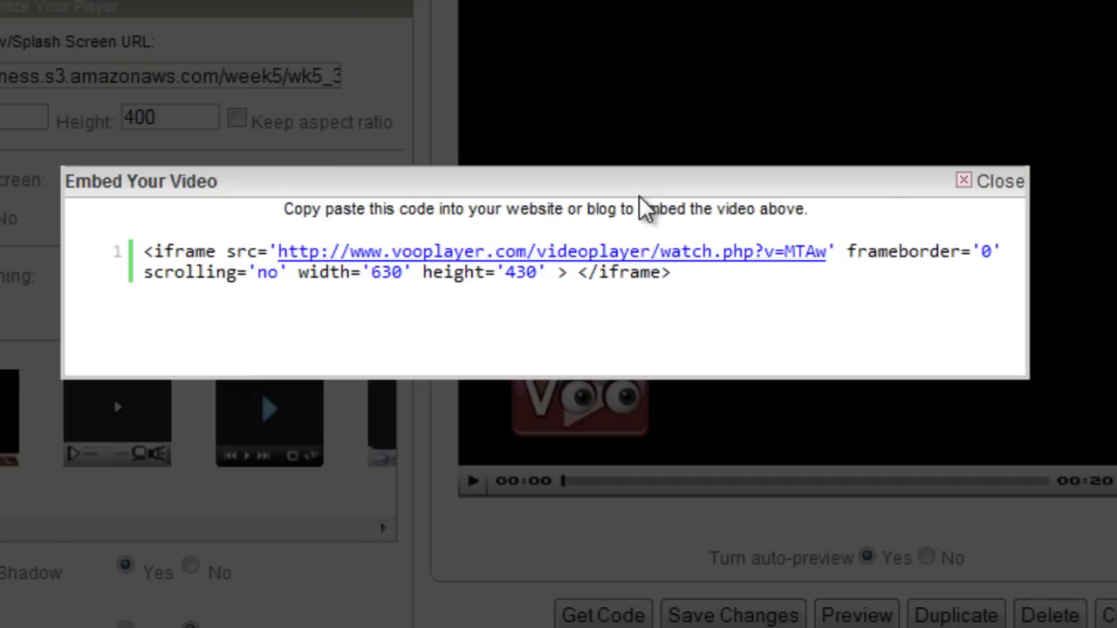
left_click(965, 185)
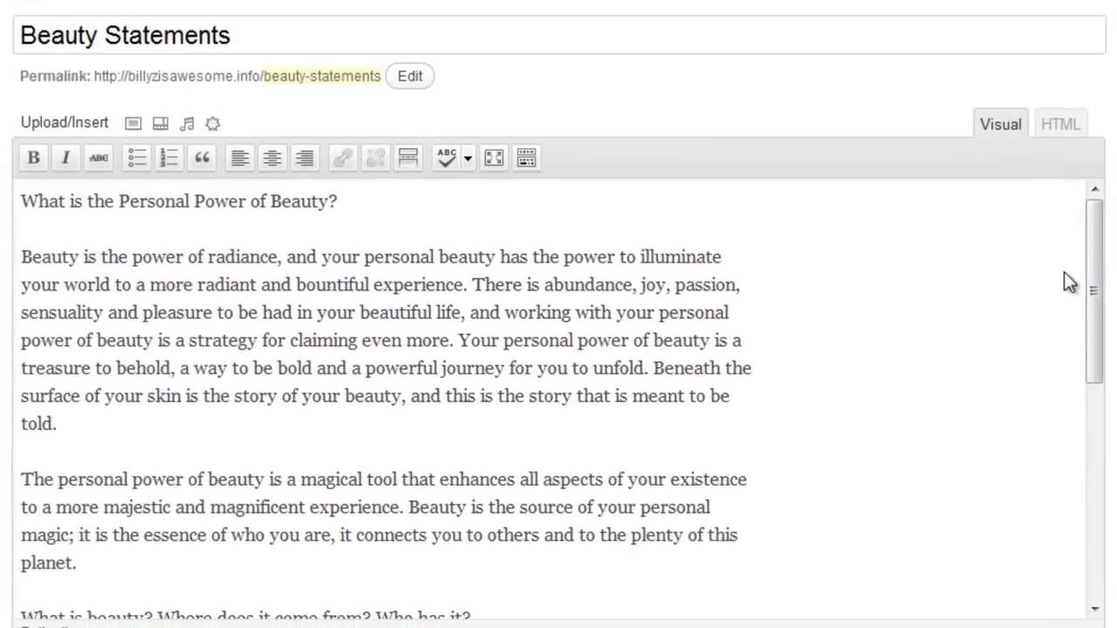
In the WordPress post Beauty Statements, paste the embed code into the HTML after the paragraph ending "meant to be told." and return to the visual view
left_click_drag(1098, 271, 1093, 523)
scroll(1074, 266, "up", 10)
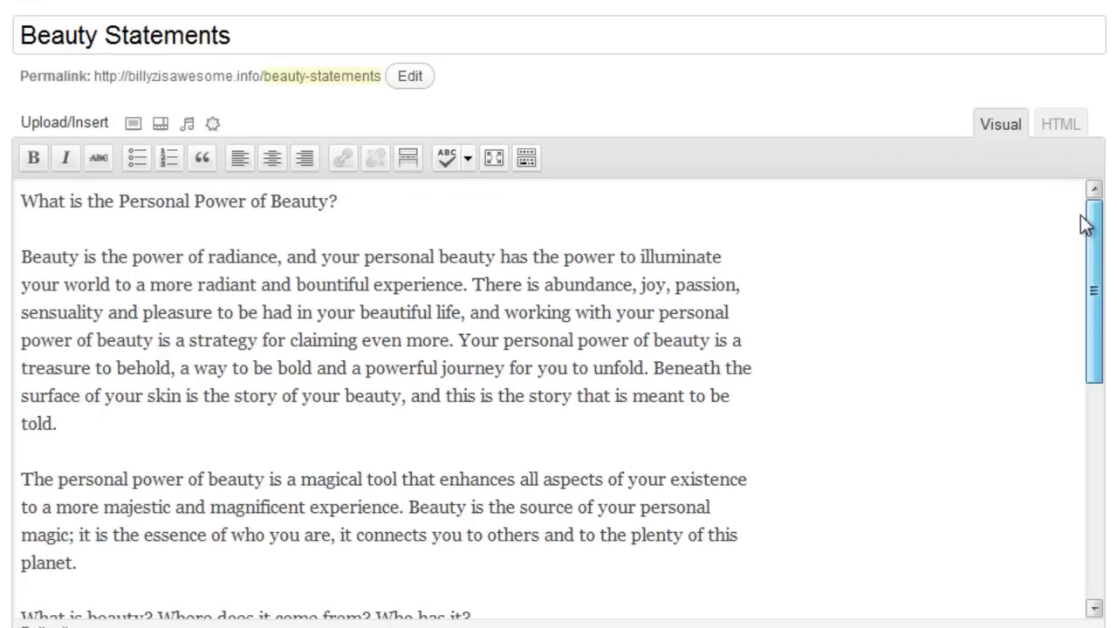
left_click(1060, 129)
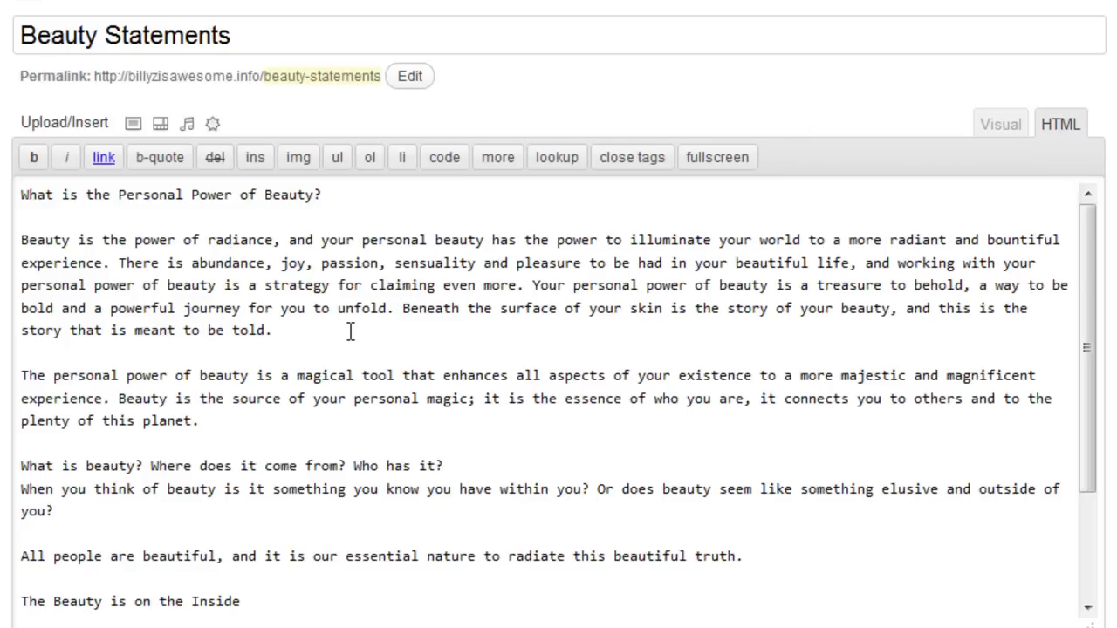
key("Return")
key("Return")
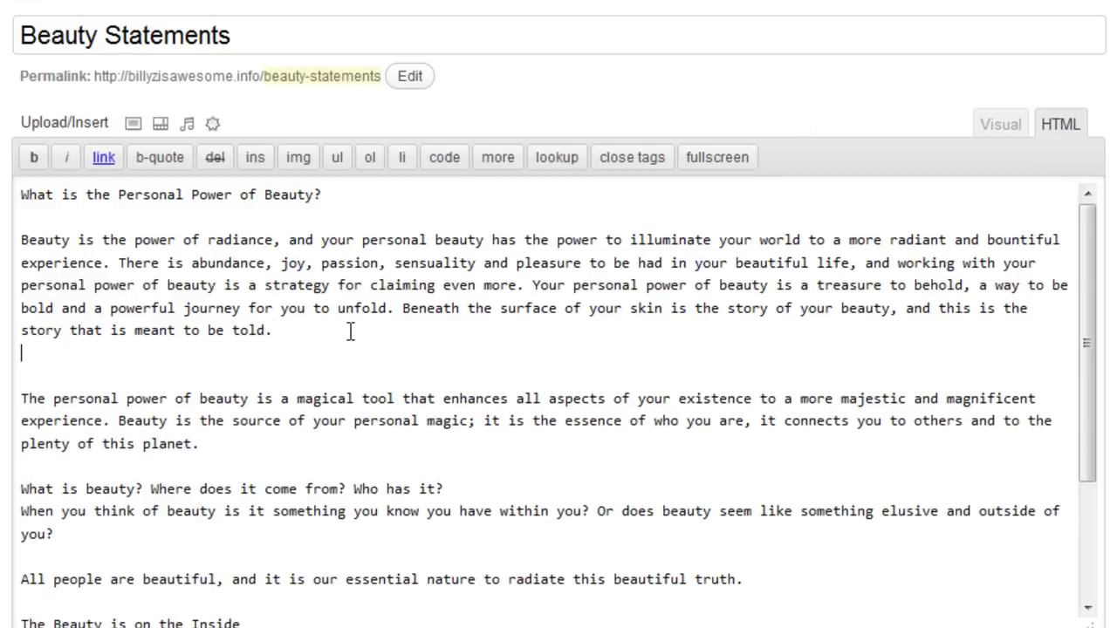
key("ctrl+v")
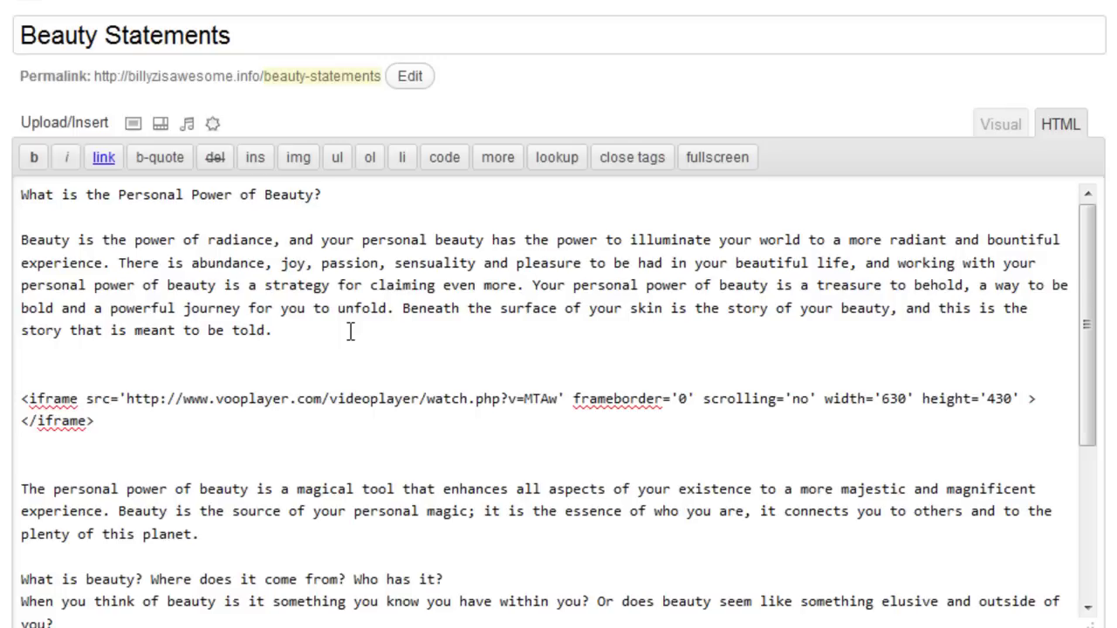
left_click(1005, 127)
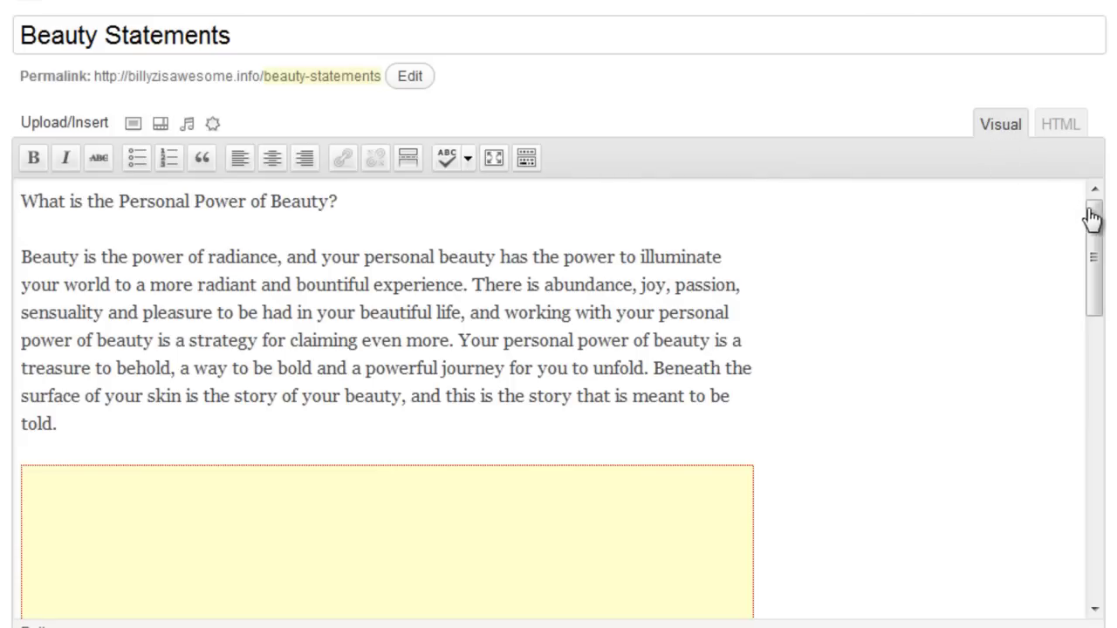
mouse_move(1093, 218)
left_mouse_down()
mouse_move(1086, 371)
mouse_move(1073, 225)
left_mouse_up()
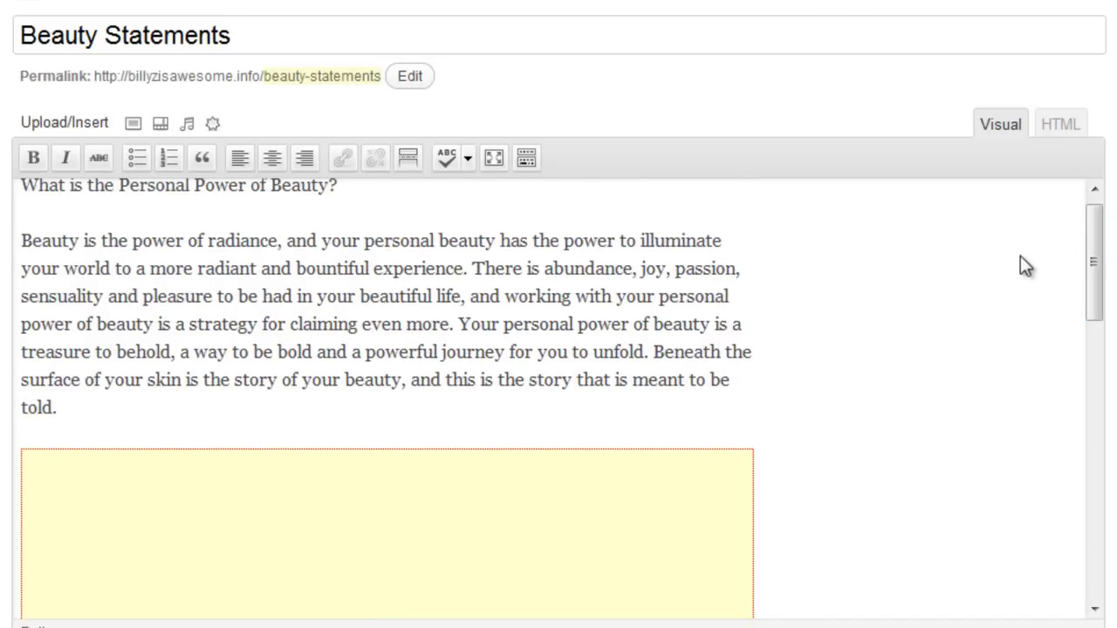